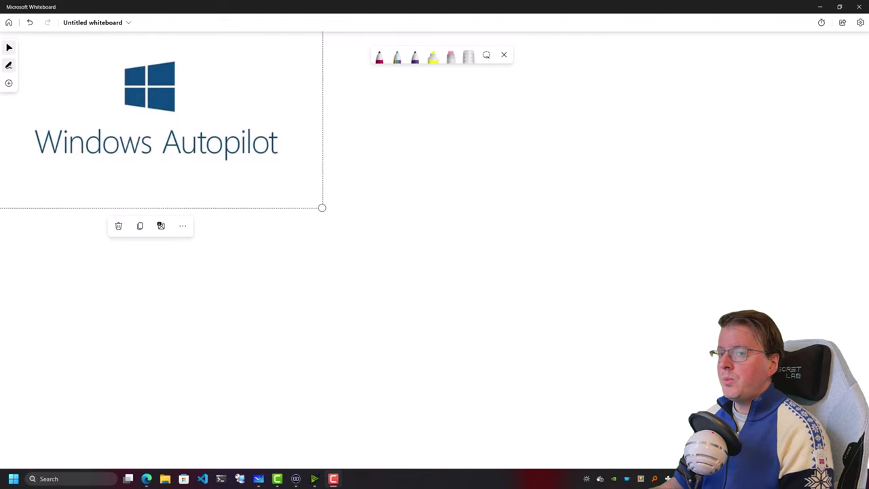
In red ink, write 'Intune' with 'APPS' and 'Config' arrows pointing into it
left_click(379, 58)
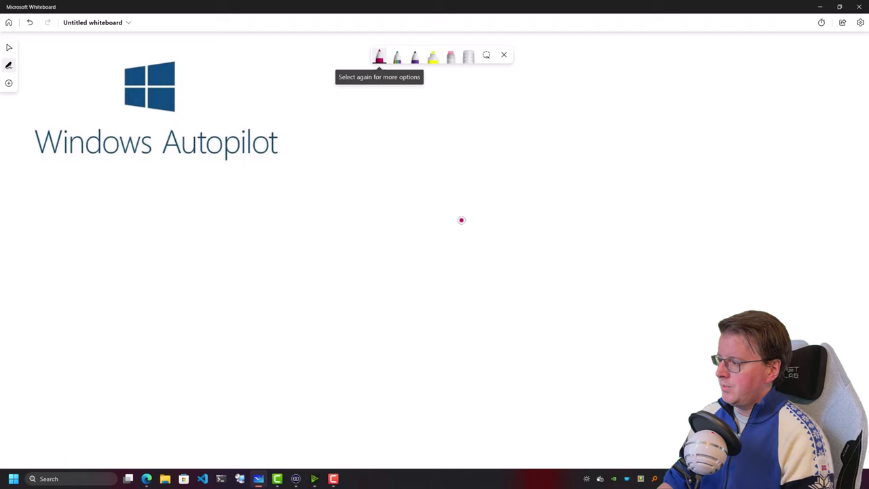
mouse_move(464, 204)
left_mouse_down()
mouse_move(465, 221)
mouse_move(492, 213)
mouse_move(474, 190)
mouse_move(449, 211)
mouse_move(472, 236)
mouse_move(523, 219)
mouse_move(497, 190)
mouse_move(475, 190)
left_mouse_up()
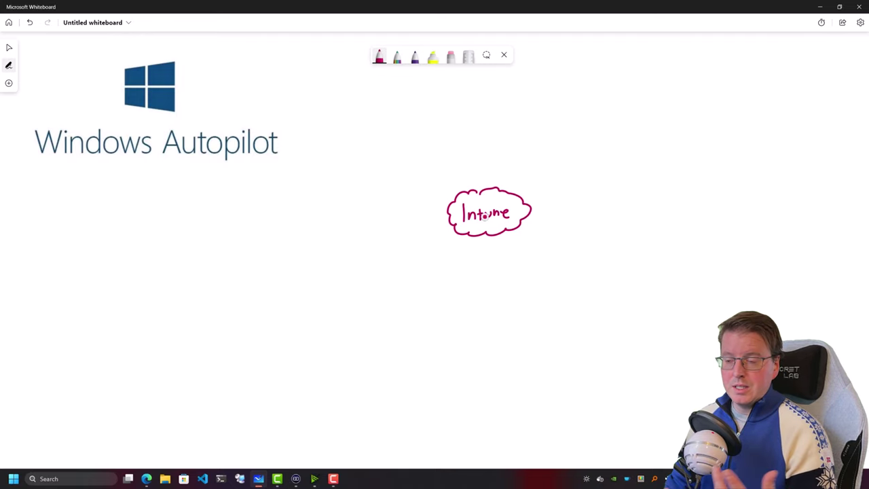
mouse_move(448, 159)
left_mouse_down()
mouse_move(457, 184)
mouse_move(464, 172)
left_mouse_up()
mouse_move(412, 141)
left_mouse_down()
mouse_move(417, 131)
mouse_move(422, 142)
left_mouse_up()
left_click_drag(413, 136, 421, 137)
left_click(425, 129)
left_click_drag(426, 134, 435, 142)
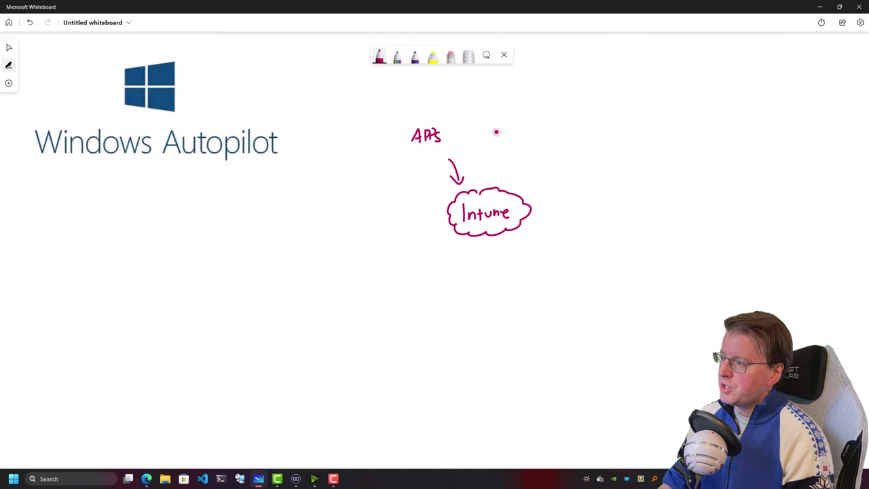
mouse_move(486, 154)
left_mouse_down()
mouse_move(485, 186)
mouse_move(489, 176)
left_mouse_up()
mouse_move(474, 128)
left_mouse_down()
mouse_move(471, 140)
mouse_move(497, 121)
mouse_move(512, 136)
left_mouse_up()
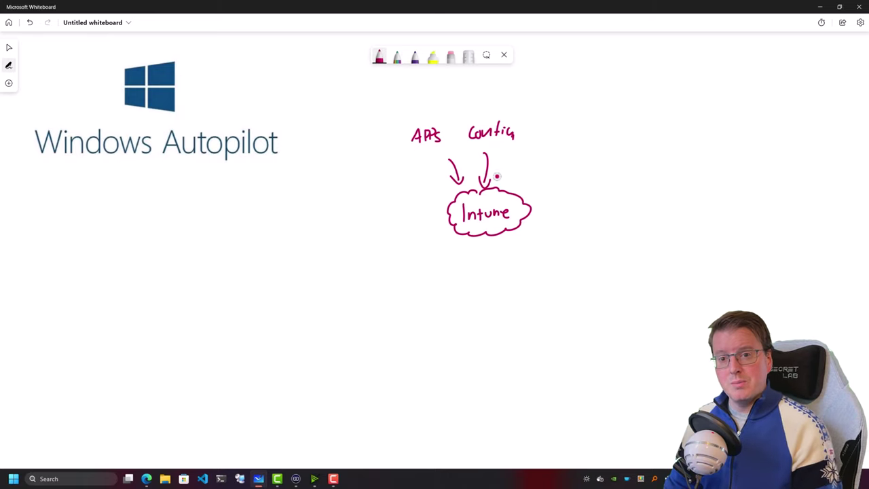
Add purple notes (If User, a boxed device, circles on APPS and Config), then undo them
left_click(416, 61)
mouse_move(586, 255)
left_mouse_down()
mouse_move(586, 269)
mouse_move(650, 262)
mouse_move(693, 273)
mouse_move(704, 260)
mouse_move(722, 261)
left_mouse_up()
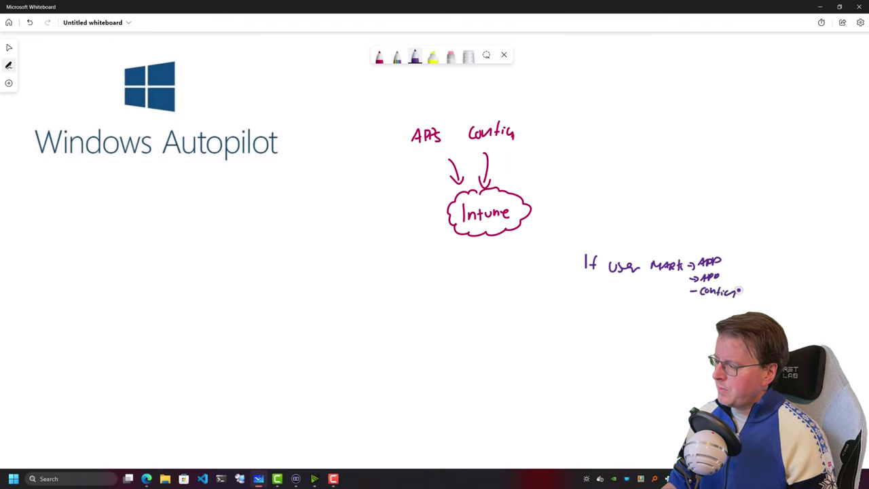
mouse_move(660, 339)
left_mouse_down()
mouse_move(670, 347)
mouse_move(525, 278)
mouse_move(513, 239)
mouse_move(521, 246)
left_mouse_up()
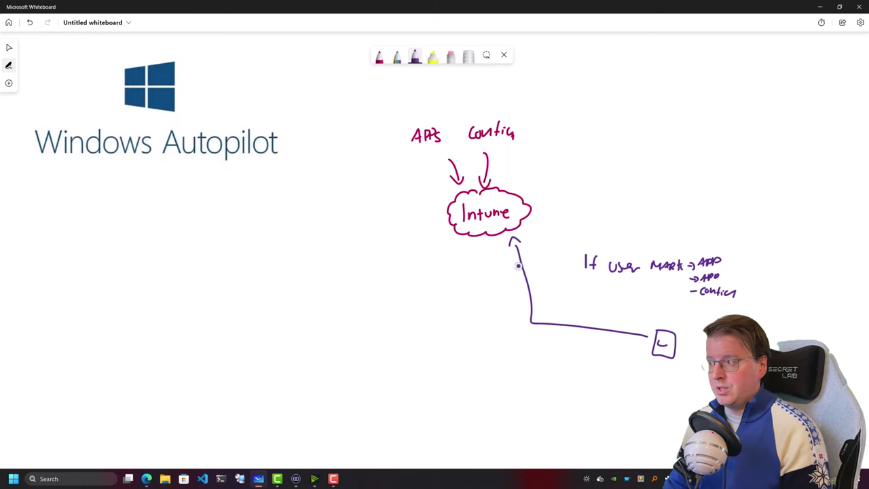
mouse_move(426, 120)
left_mouse_down()
mouse_move(403, 133)
mouse_move(442, 122)
left_mouse_up()
mouse_move(510, 113)
left_mouse_down()
mouse_move(466, 154)
mouse_move(506, 112)
left_mouse_up()
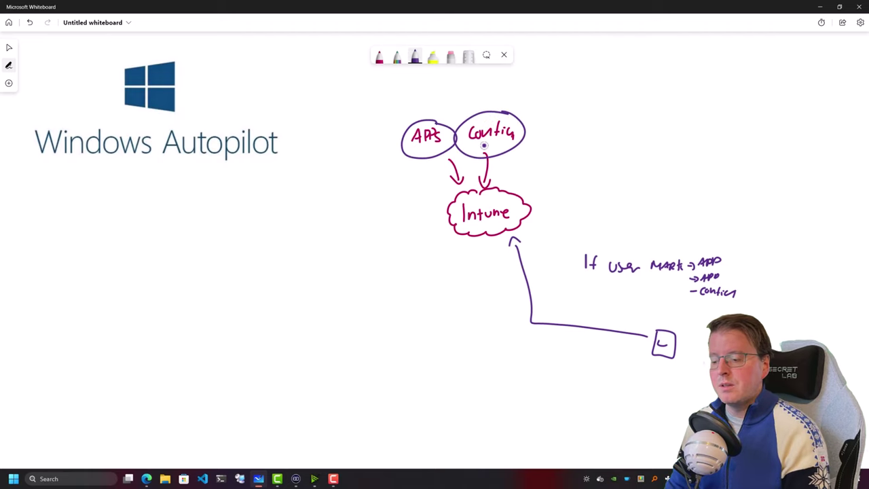
key("ctrl+z")
key("ctrl+z")
key("ctrl+z")
key("ctrl+z")
key("ctrl+z")
key("ctrl+z")
key("ctrl+z")
key("ctrl+z")
key("ctrl+z")
key("ctrl+z")
key("ctrl+z")
key("ctrl+z")
key("ctrl+z")
key("ctrl+z")
key("ctrl+z")
key("ctrl+z")
key("ctrl+z")
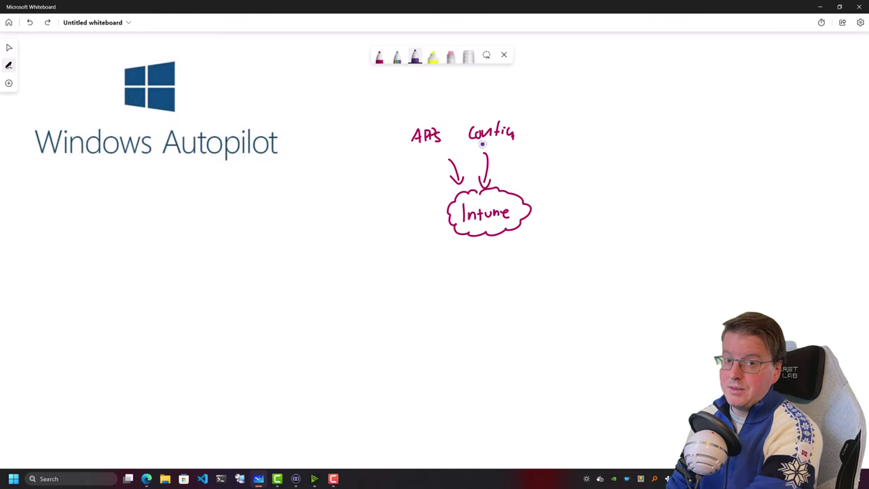
left_click(413, 61)
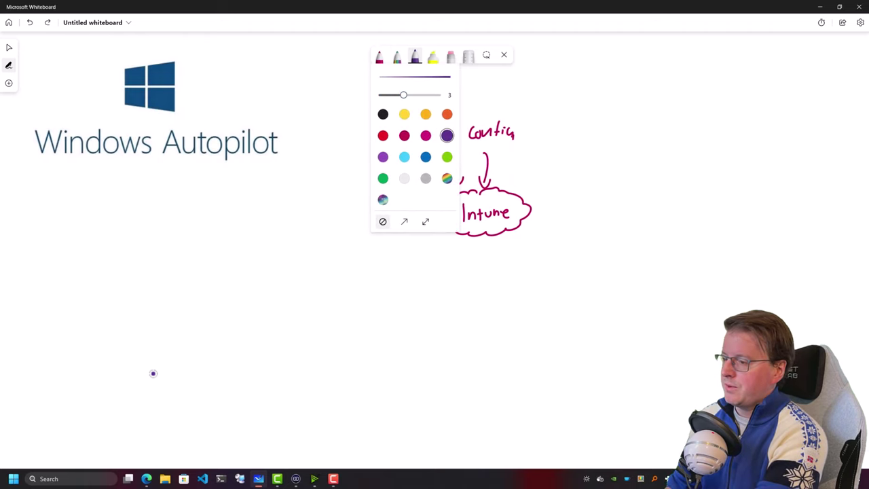
left_click_drag(152, 357, 152, 379)
mouse_move(166, 362)
left_mouse_down()
mouse_move(167, 380)
mouse_move(165, 361)
mouse_move(149, 399)
left_mouse_up()
left_click_drag(149, 399, 193, 354)
left_click_drag(264, 363, 264, 378)
mouse_move(273, 361)
left_mouse_down()
mouse_move(273, 378)
mouse_move(251, 390)
mouse_move(265, 354)
mouse_move(301, 354)
left_mouse_up()
left_click(398, 60)
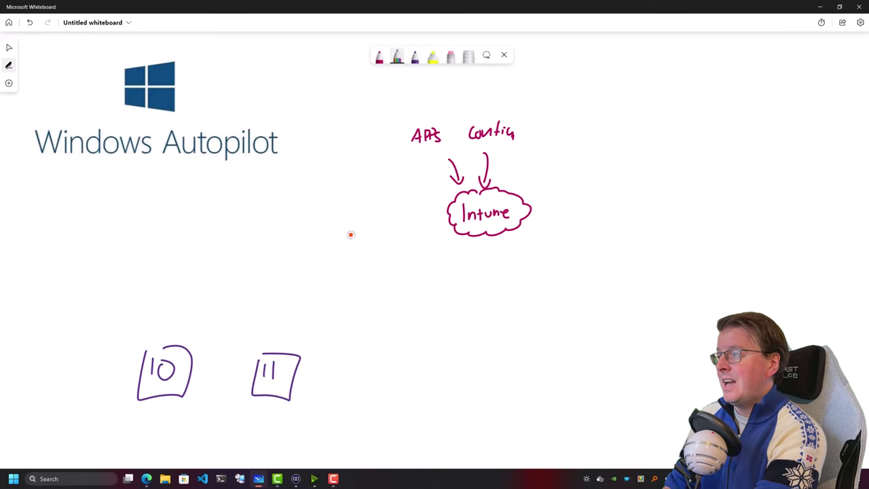
mouse_move(308, 378)
left_mouse_down()
mouse_move(360, 386)
mouse_move(350, 400)
left_mouse_up()
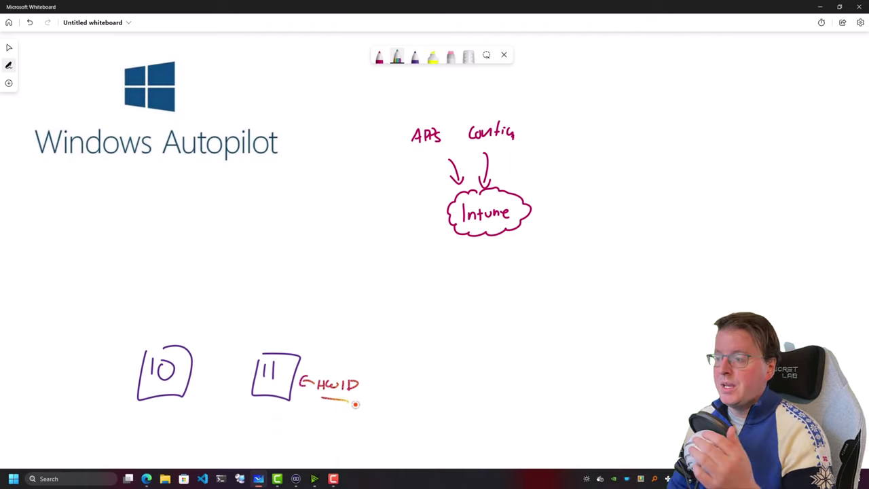
left_click_drag(368, 411, 417, 406)
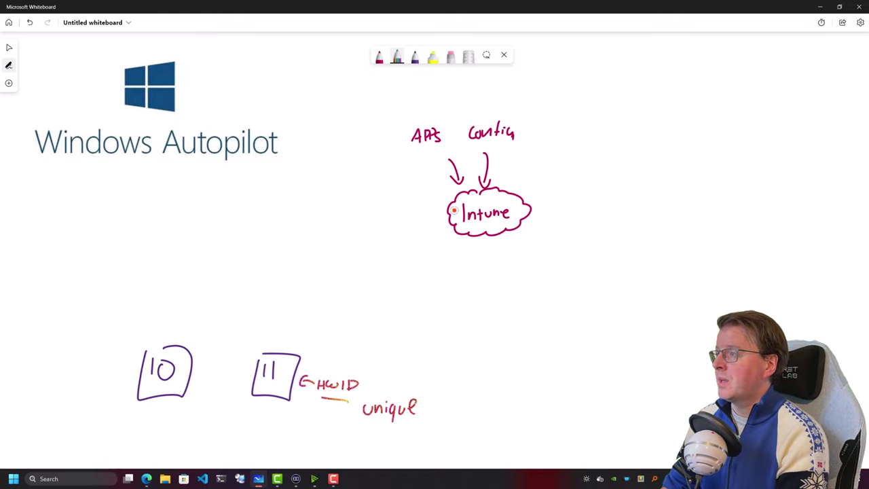
left_click(397, 58)
left_click(407, 135)
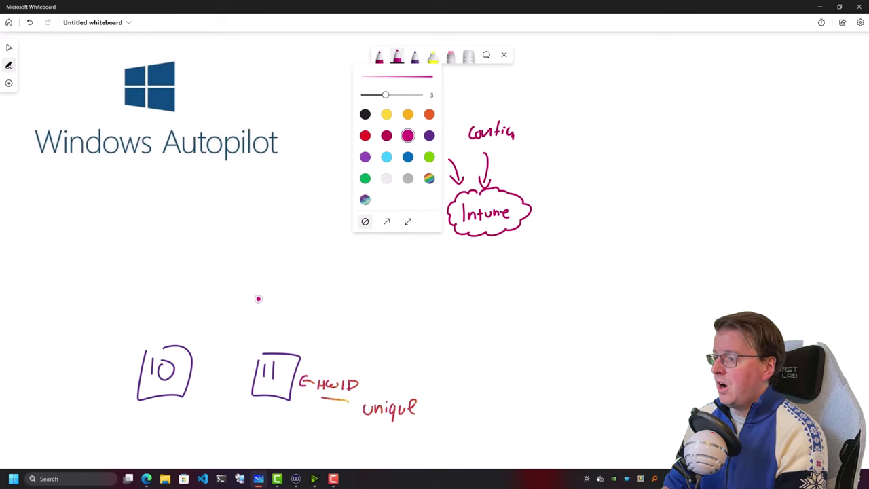
left_click_drag(267, 334, 262, 282)
left_click_drag(188, 324, 216, 282)
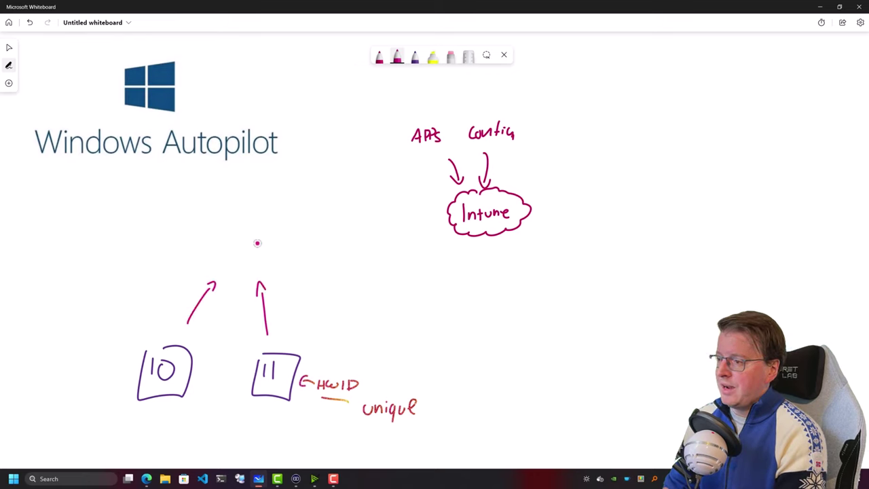
mouse_move(227, 246)
left_mouse_down()
mouse_move(240, 246)
mouse_move(215, 246)
left_mouse_up()
mouse_move(215, 238)
left_mouse_down()
mouse_move(270, 250)
mouse_move(221, 228)
left_mouse_up()
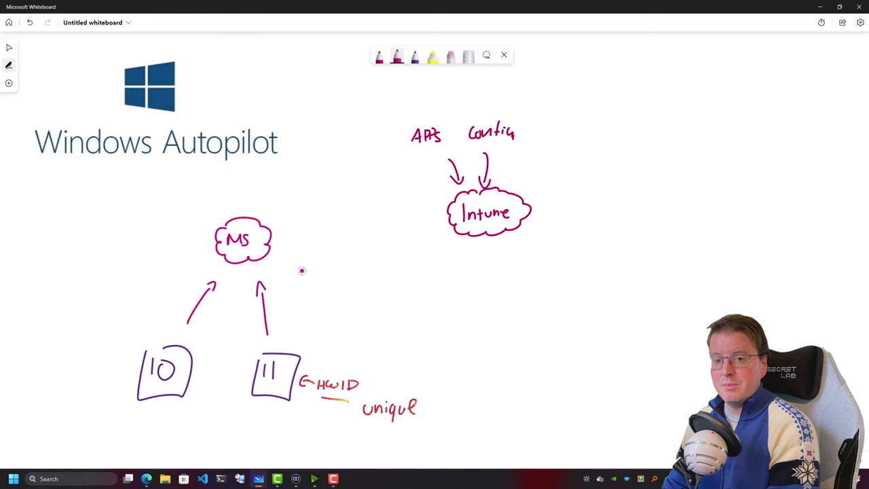
left_click_drag(290, 342, 306, 345)
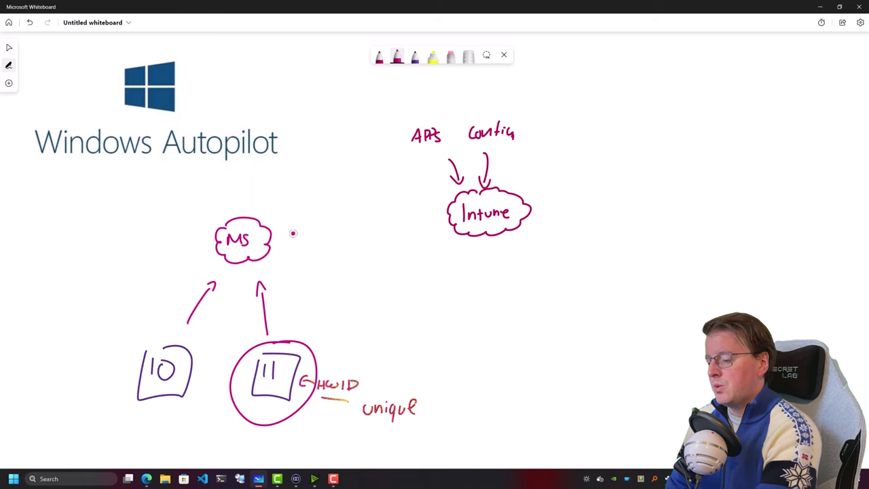
key("ctrl+z")
key("ctrl+z")
key("ctrl+z")
key("ctrl+z")
key("ctrl+z")
key("ctrl+z")
key("ctrl+z")
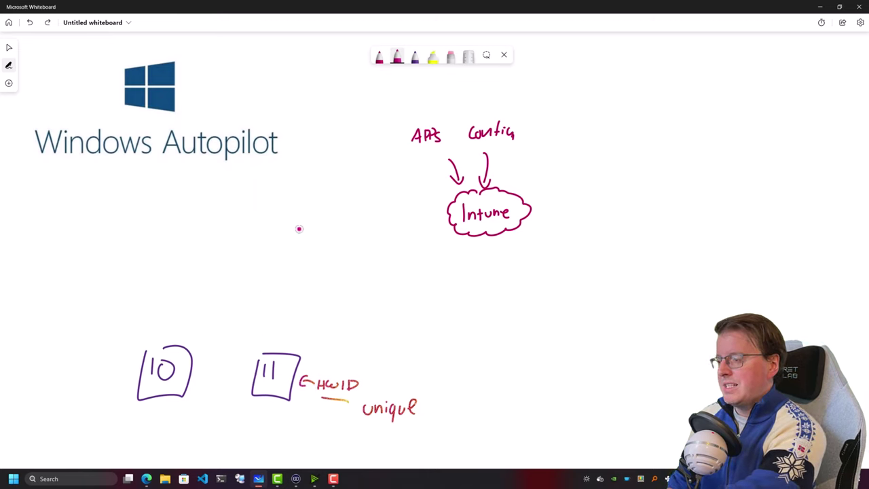
key("ctrl+z")
key("ctrl+z")
key("ctrl+z")
key("ctrl+z")
key("ctrl+z")
key("ctrl+z")
key("ctrl+z")
key("ctrl+z")
key("ctrl+z")
key("ctrl+z")
key("ctrl+z")
key("ctrl+z")
key("ctrl+z")
key("ctrl+z")
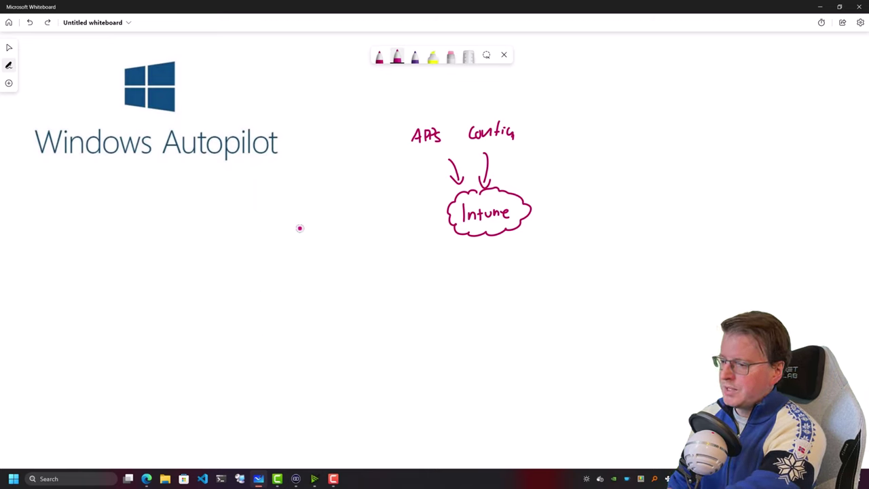
Draw three black stick-figure users at the lower right of the board
left_click(414, 58)
left_click(415, 58)
left_click(383, 114)
left_click_drag(552, 389, 546, 412)
mouse_move(545, 411)
left_mouse_down()
mouse_move(536, 421)
mouse_move(551, 420)
left_mouse_up()
left_click_drag(587, 385, 588, 412)
left_click_drag(615, 387, 609, 416)
left_click_drag(614, 410, 620, 416)
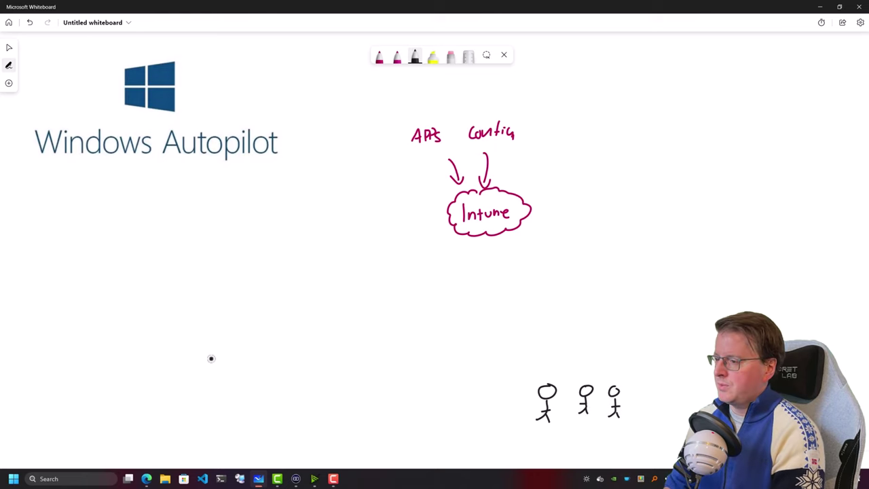
Write the vendor list DELL, LENOVO and MS below the title
left_click_drag(191, 312, 191, 330)
mouse_move(192, 312)
left_mouse_down()
mouse_move(192, 329)
mouse_move(211, 329)
mouse_move(210, 321)
left_mouse_up()
left_click_drag(217, 312, 231, 329)
left_click_drag(191, 352, 202, 366)
left_click_drag(202, 352, 209, 353)
left_click_drag(202, 360, 209, 366)
left_click_drag(212, 366, 224, 354)
left_click_drag(232, 353, 238, 355)
left_click_drag(184, 400, 198, 398)
left_click_drag(206, 392, 200, 400)
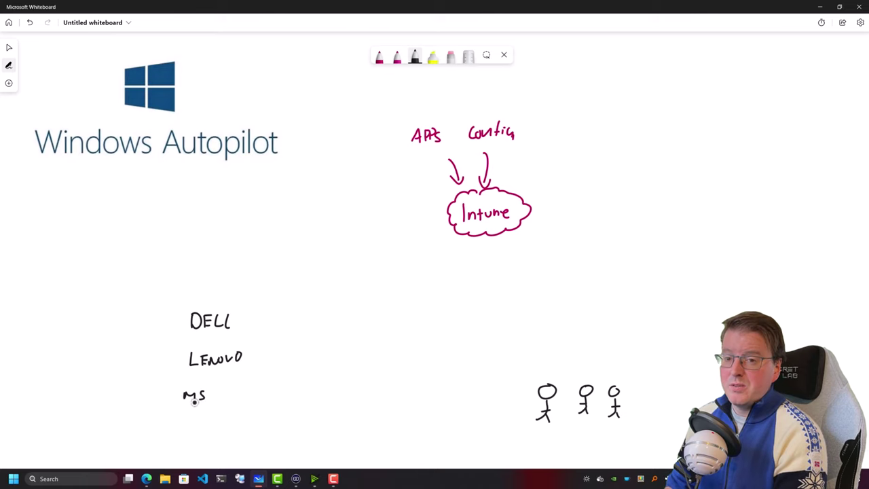
In orange, add a $$$ arrow toward DELL and sketch laptops above it
left_click(397, 57)
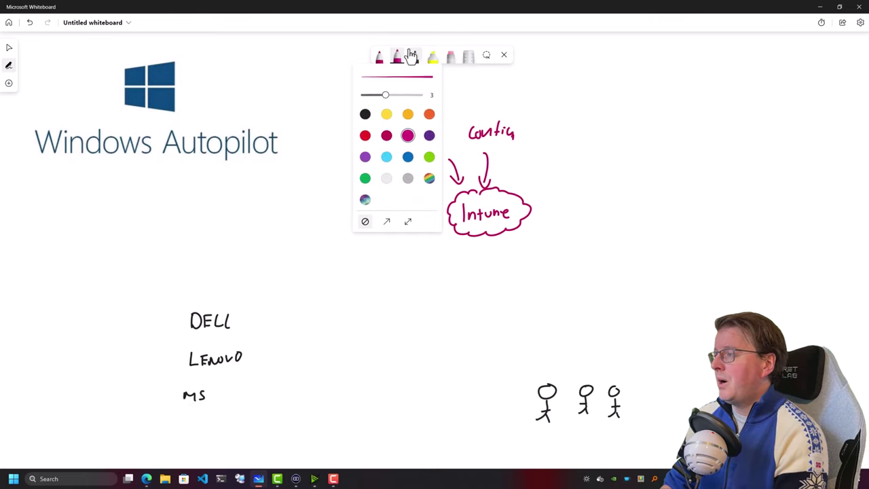
left_click(429, 115)
left_click_drag(257, 291, 241, 307)
left_click_drag(241, 299, 248, 307)
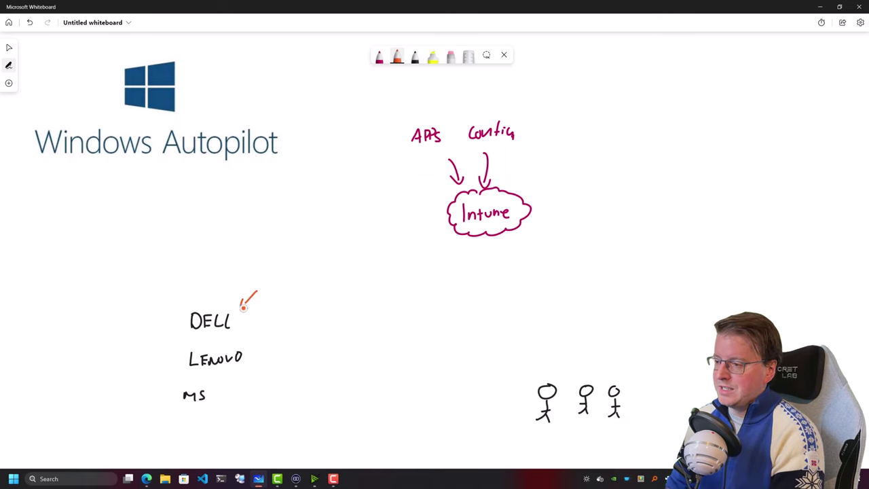
mouse_move(276, 271)
left_mouse_down()
mouse_move(273, 292)
mouse_move(297, 286)
mouse_move(303, 293)
left_mouse_up()
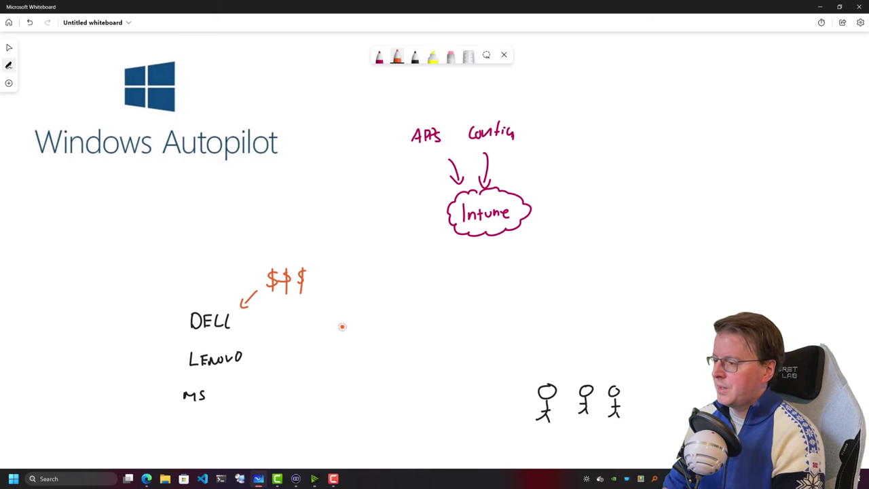
mouse_move(169, 249)
left_mouse_down()
mouse_move(180, 261)
mouse_move(225, 254)
mouse_move(204, 235)
mouse_move(227, 262)
mouse_move(231, 235)
mouse_move(163, 273)
mouse_move(194, 272)
left_mouse_up()
left_click_drag(170, 241, 190, 238)
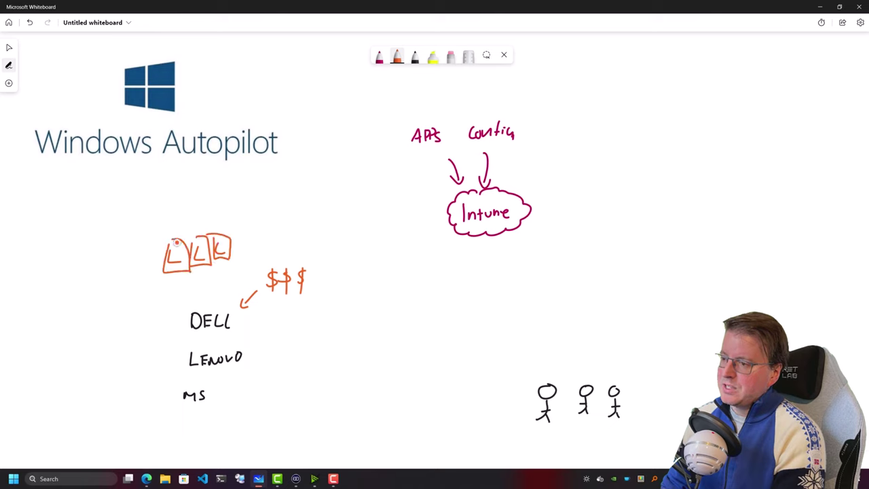
In purple, label the laptops, link DELL to Intune, and underline the Windows Autopilot title
left_click(415, 58)
left_click(414, 58)
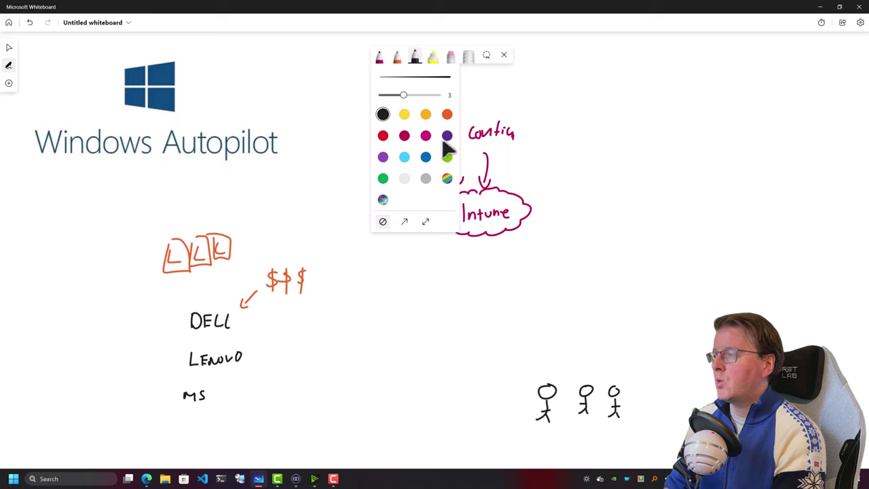
left_click(446, 135)
left_click_drag(165, 220, 201, 226)
left_click_drag(202, 220, 218, 227)
left_click_drag(220, 217, 228, 222)
mouse_move(230, 301)
left_mouse_down()
mouse_move(269, 215)
mouse_move(438, 211)
left_mouse_up()
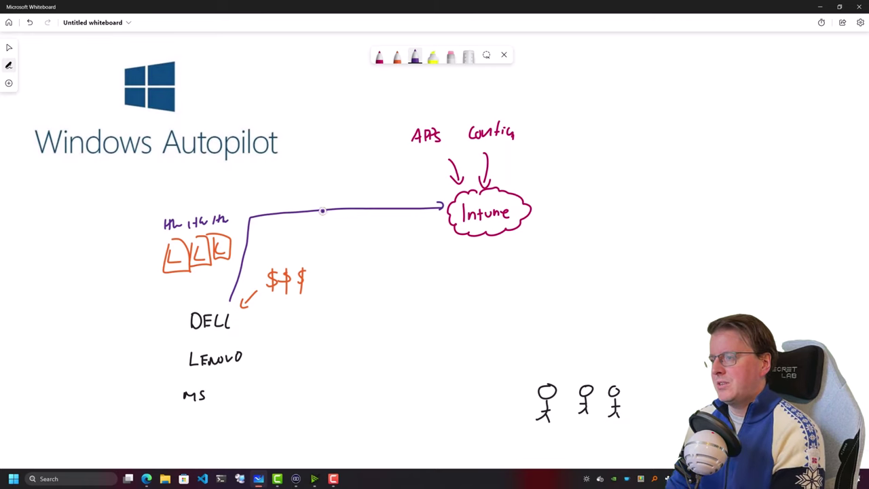
left_click_drag(41, 163, 251, 167)
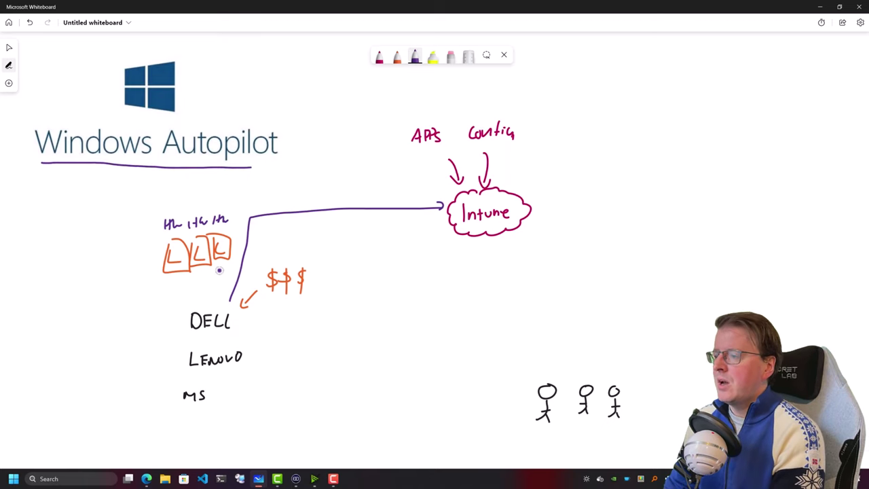
Draw orange laptops above the users and write M365 beside them in light blue
left_click(397, 60)
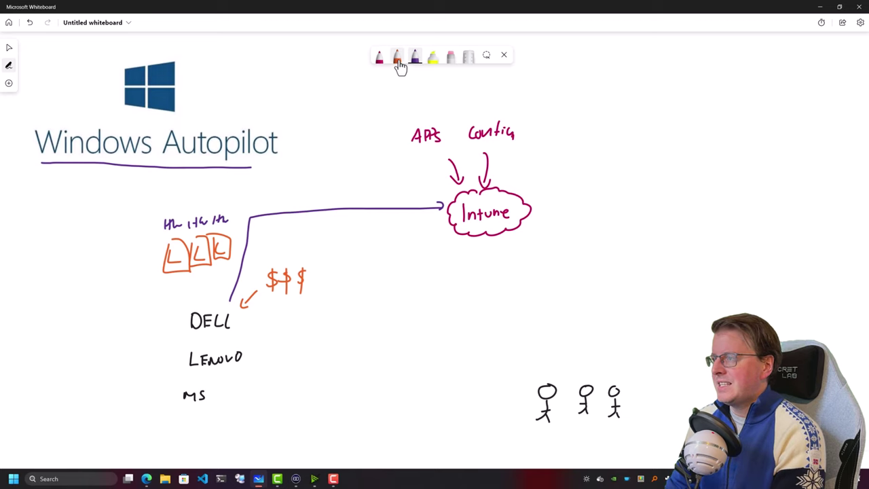
mouse_move(530, 356)
left_mouse_down()
mouse_move(548, 377)
mouse_move(551, 353)
mouse_move(579, 378)
mouse_move(588, 377)
mouse_move(578, 360)
mouse_move(632, 384)
mouse_move(611, 366)
left_mouse_up()
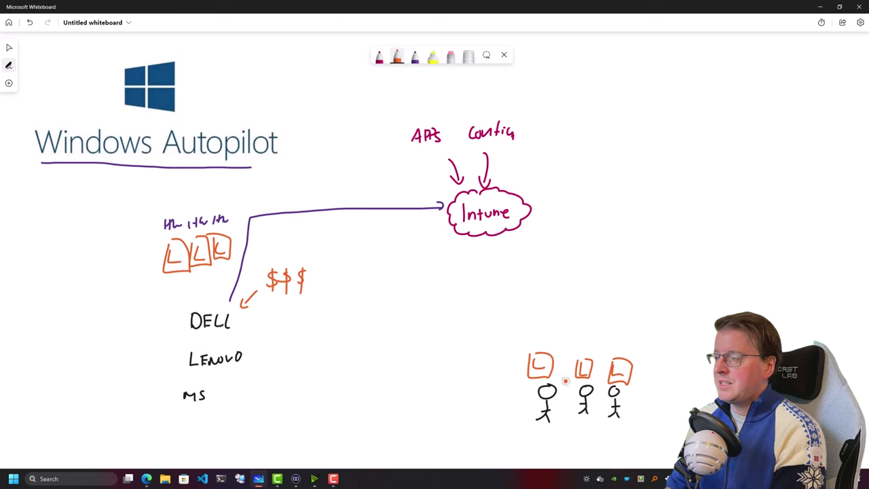
left_click(416, 58)
left_click(416, 59)
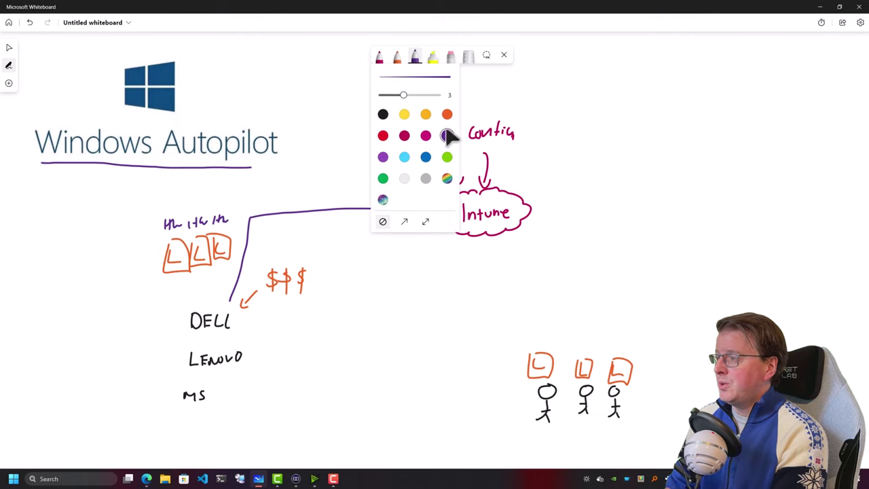
left_click(404, 157)
left_click_drag(514, 355, 523, 359)
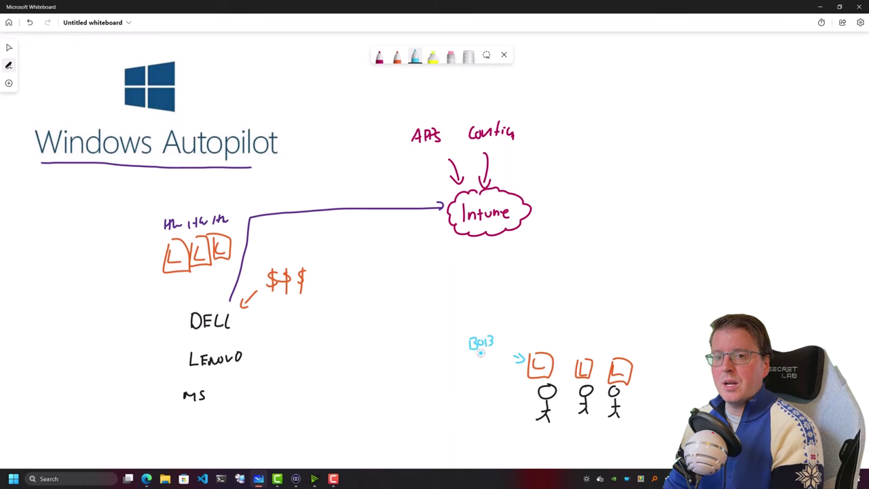
left_click_drag(460, 373, 483, 366)
left_click_drag(492, 355, 496, 354)
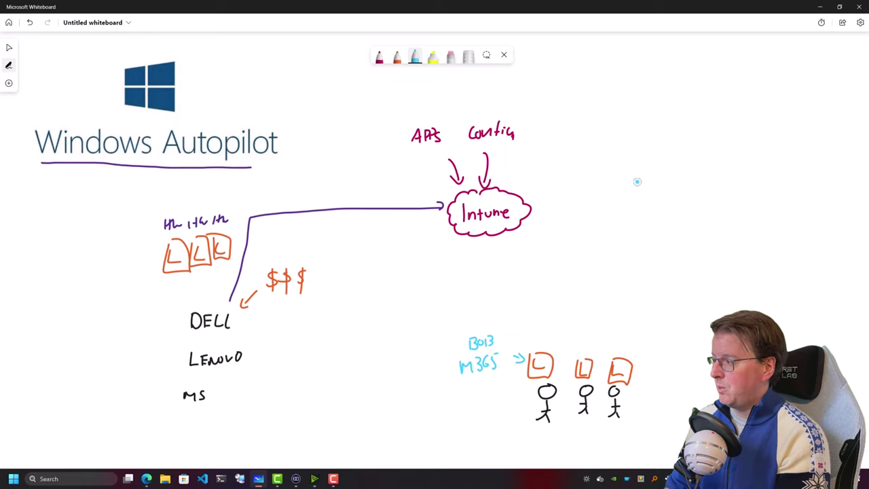
Write AZURE AD in a cloud with arrows to the laptops and Intune
mouse_move(624, 177)
left_mouse_down()
mouse_move(660, 175)
mouse_move(650, 201)
left_mouse_up()
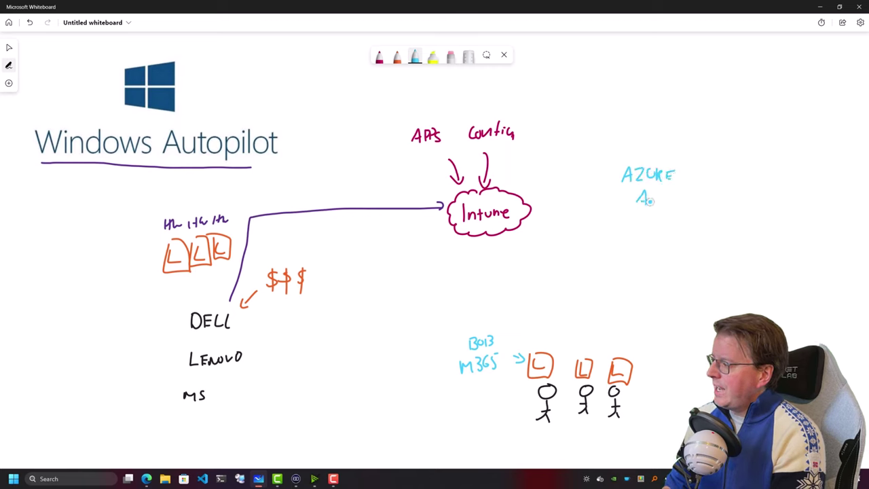
mouse_move(630, 163)
left_mouse_down()
mouse_move(618, 180)
mouse_move(683, 197)
mouse_move(624, 163)
left_mouse_up()
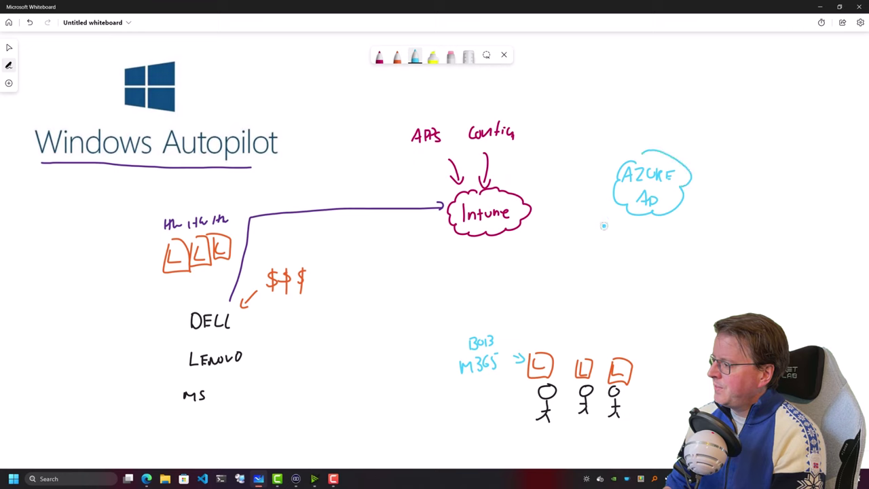
left_click_drag(527, 333, 614, 238)
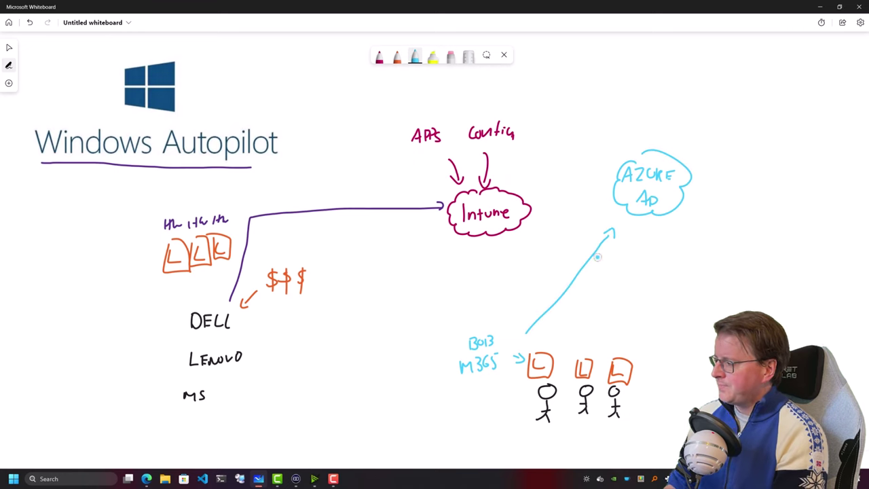
mouse_move(588, 182)
left_mouse_down()
mouse_move(546, 204)
mouse_move(602, 195)
mouse_move(594, 190)
left_mouse_up()
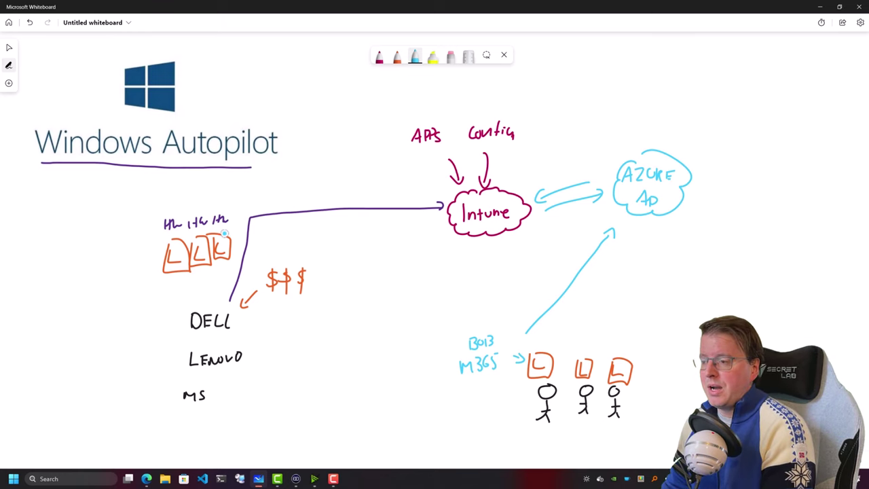
Circle the vendor-laptop label, draw an arrow from Intune to the laptop, and circle APPS and Config
left_click_drag(226, 208, 227, 204)
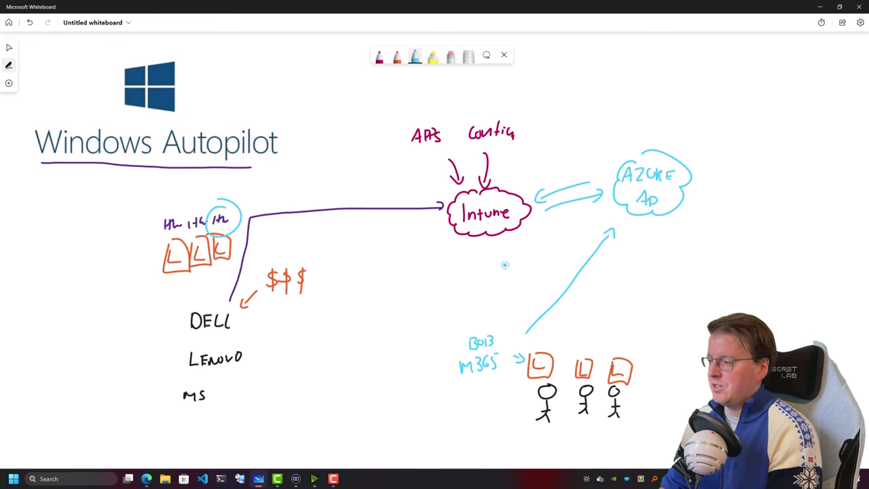
mouse_move(508, 247)
left_mouse_down()
mouse_move(525, 333)
mouse_move(529, 314)
left_mouse_up()
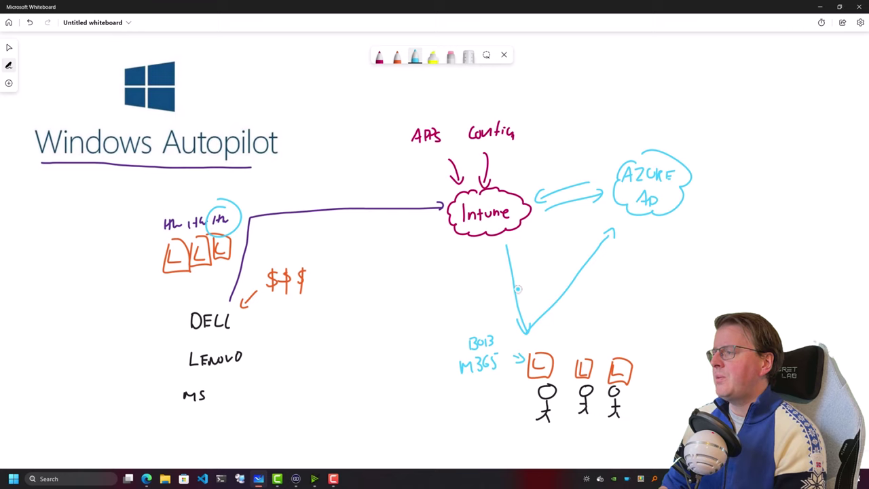
left_click_drag(429, 116, 427, 123)
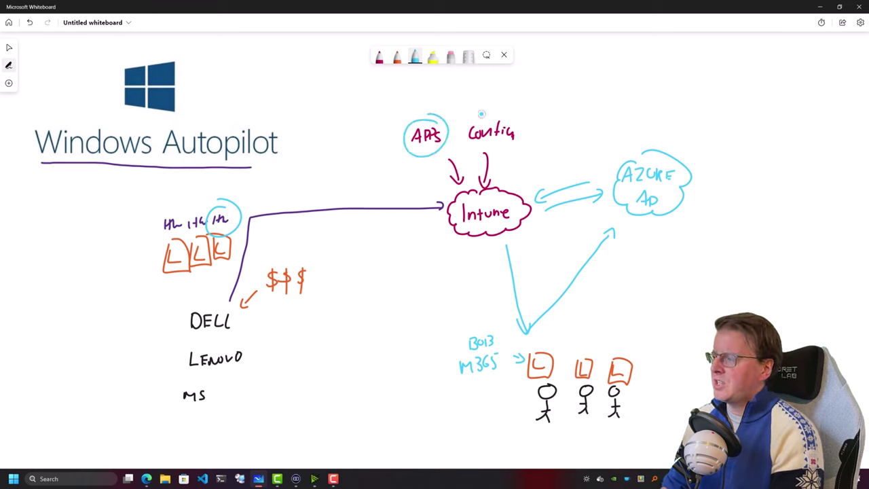
left_click_drag(484, 107, 487, 127)
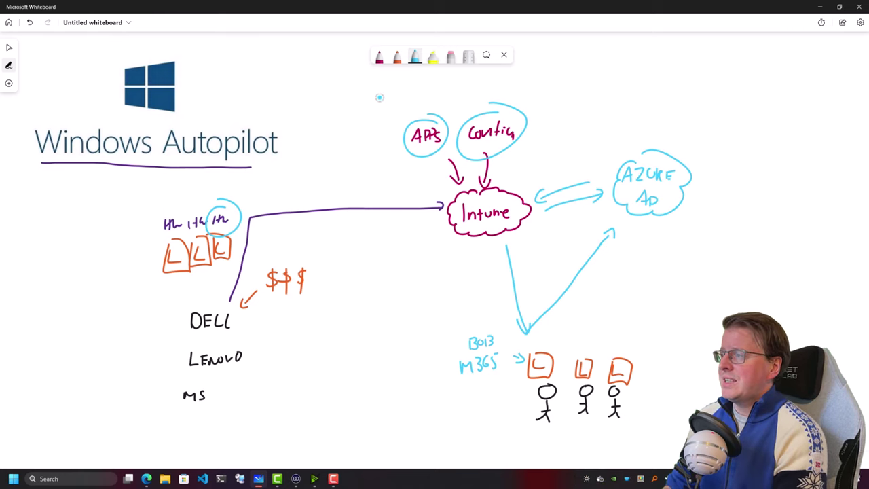
Draw an orange laptop near MS with a PS1 arrow pointing into it
left_click(398, 59)
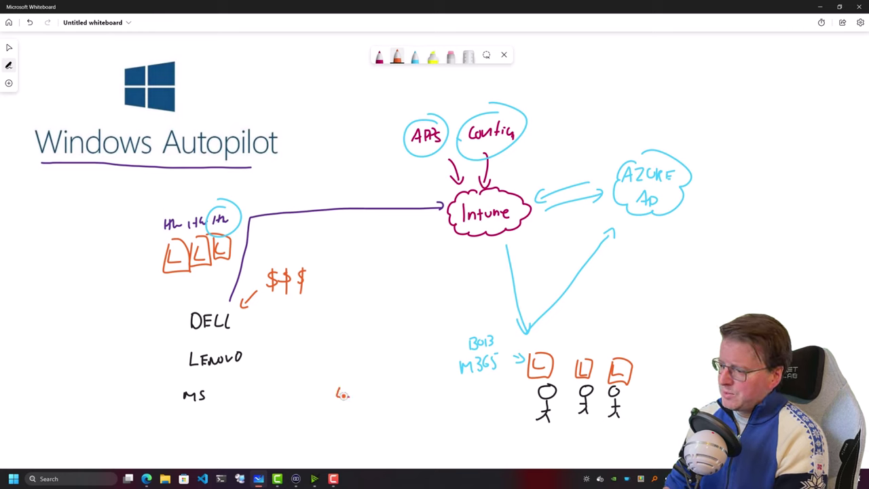
mouse_move(332, 382)
left_mouse_down()
mouse_move(337, 410)
mouse_move(334, 380)
left_mouse_up()
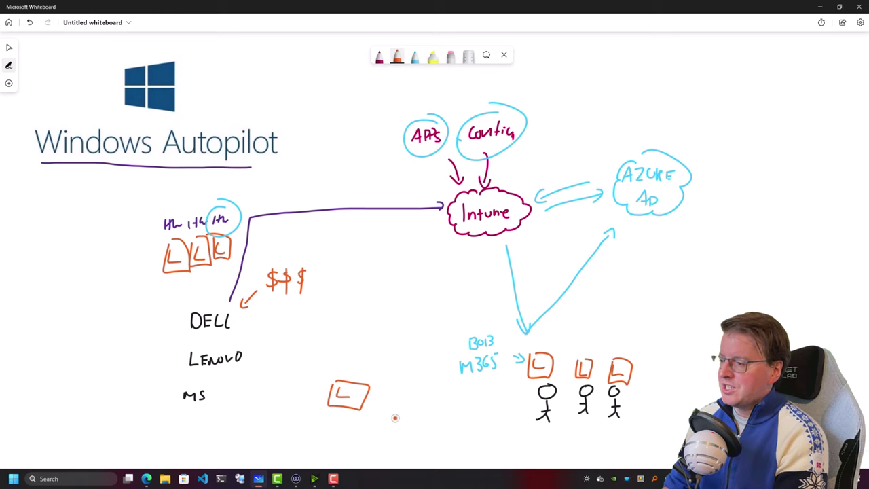
mouse_move(392, 425)
left_mouse_down()
mouse_move(374, 394)
mouse_move(372, 402)
left_mouse_up()
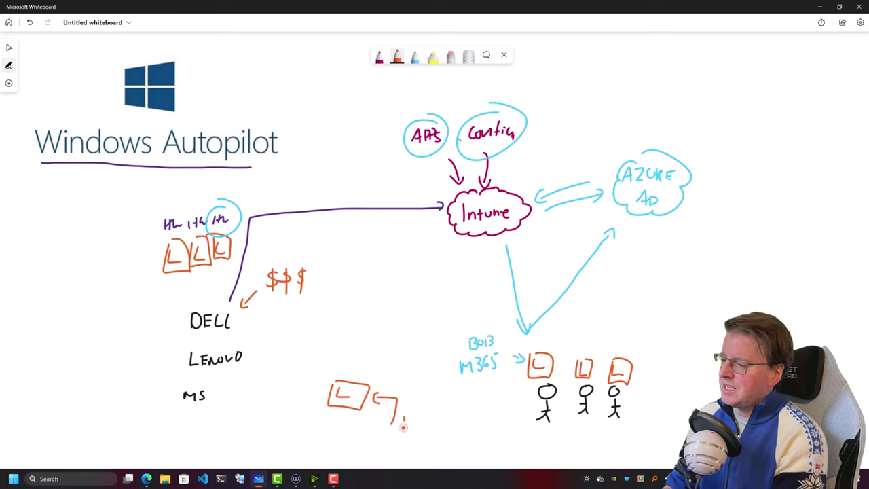
left_click_drag(403, 427, 411, 414)
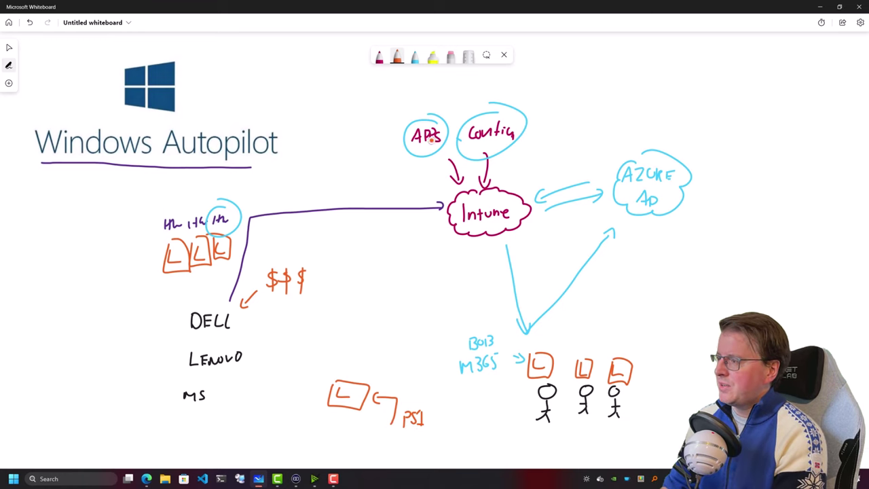
In magenta, write HW ID and sketch a CSV upload to Intune, then undo the upload drawing
left_click(379, 57)
mouse_move(377, 385)
left_mouse_down()
mouse_move(396, 373)
mouse_move(402, 384)
mouse_move(384, 409)
mouse_move(410, 347)
mouse_move(430, 353)
left_mouse_up()
mouse_move(432, 344)
left_mouse_down()
mouse_move(442, 344)
mouse_move(412, 351)
mouse_move(432, 332)
mouse_move(467, 239)
left_mouse_up()
mouse_move(458, 254)
left_mouse_down()
mouse_move(468, 252)
mouse_move(475, 288)
left_mouse_up()
left_click_drag(478, 271, 484, 284)
left_click_drag(493, 277, 500, 286)
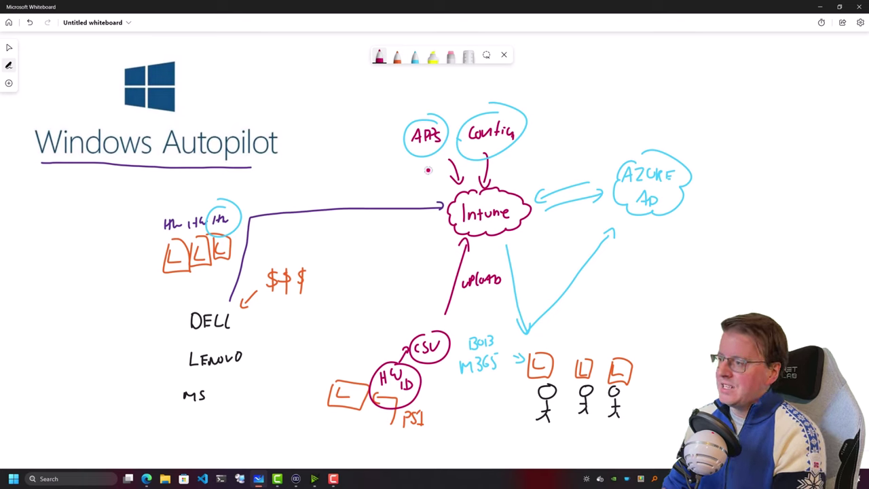
mouse_move(430, 161)
left_mouse_down()
mouse_move(440, 178)
mouse_move(372, 348)
mouse_move(345, 389)
left_mouse_up()
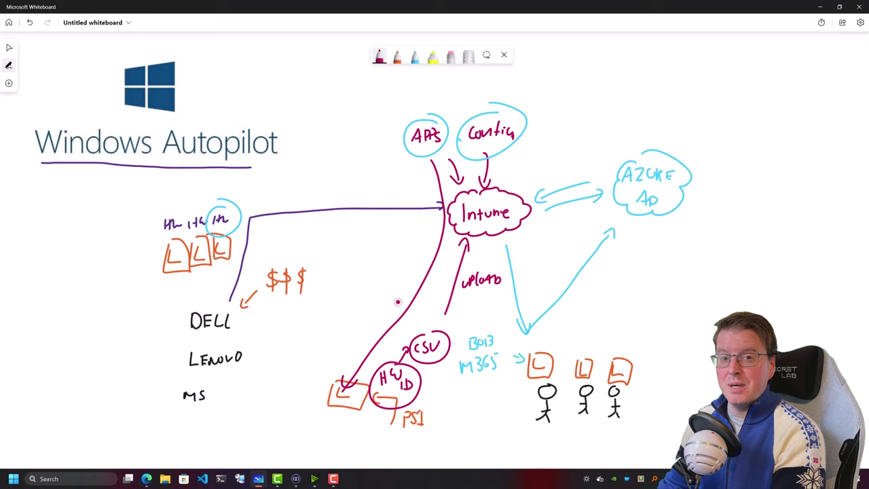
key("ctrl+z")
key("ctrl+z")
key("ctrl+z")
key("ctrl+z")
key("ctrl+z")
key("ctrl+z")
key("ctrl+z")
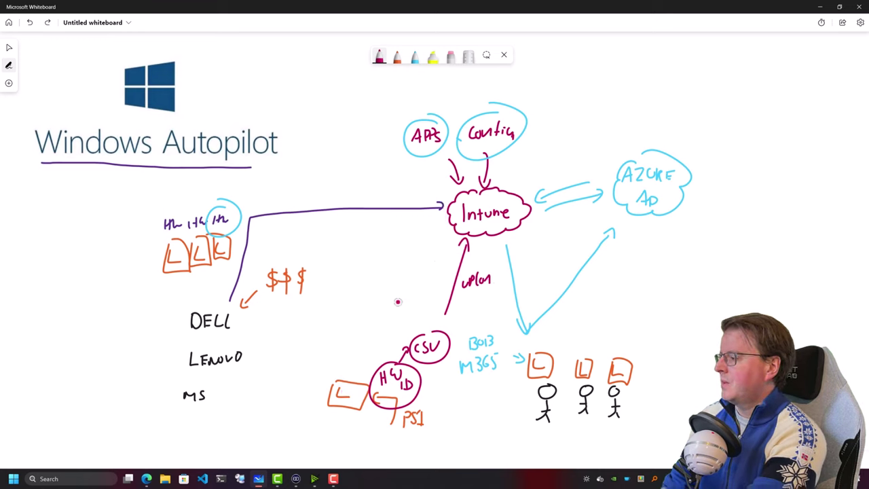
key("ctrl+z")
key("ctrl+z")
key("ctrl+z")
key("ctrl+z")
key("ctrl+z")
key("ctrl+z")
key("ctrl+z")
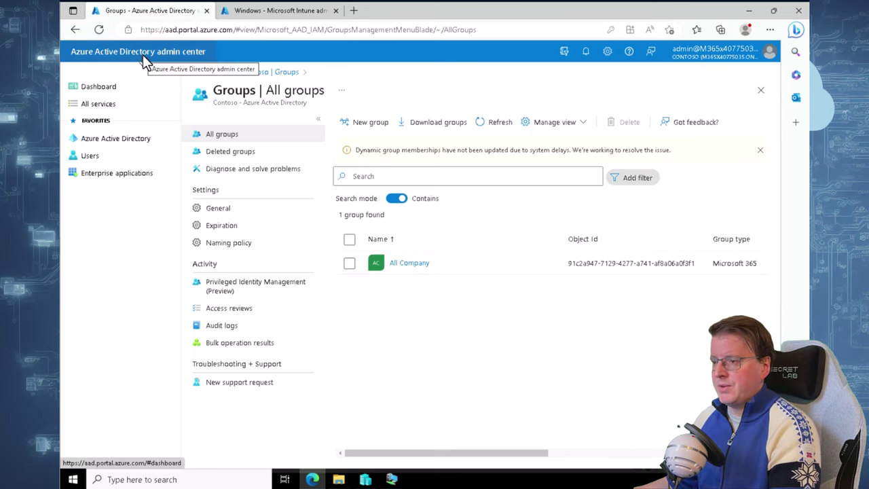
Create group 'IT Devices' with description 'IT Departm', Dynamic Device membership, and open its dynamic query
left_click(370, 122)
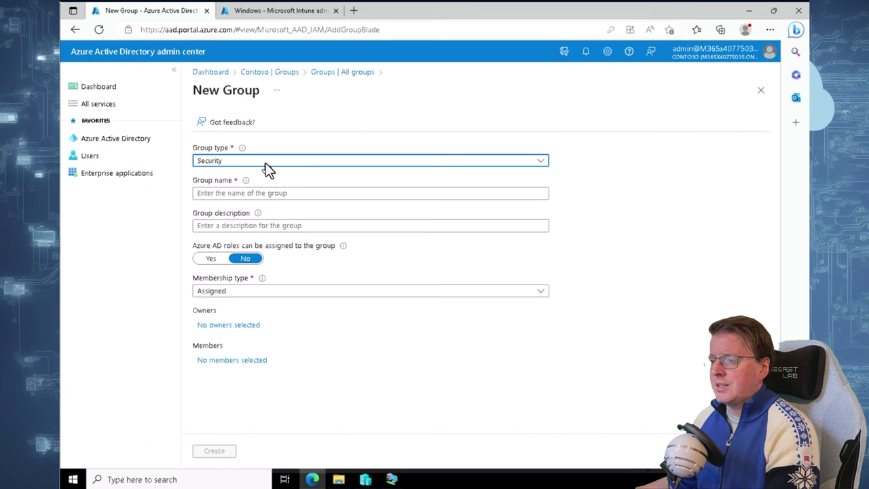
left_click(272, 194)
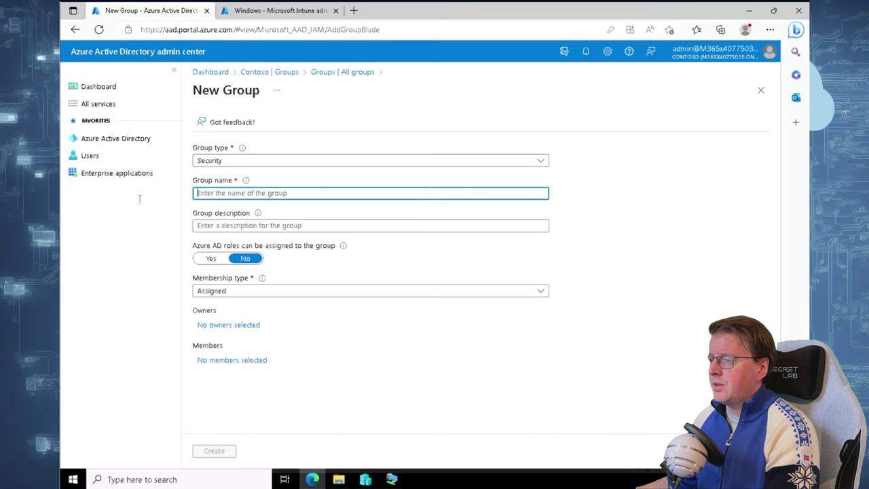
type("IT Devices")
key("Tab")
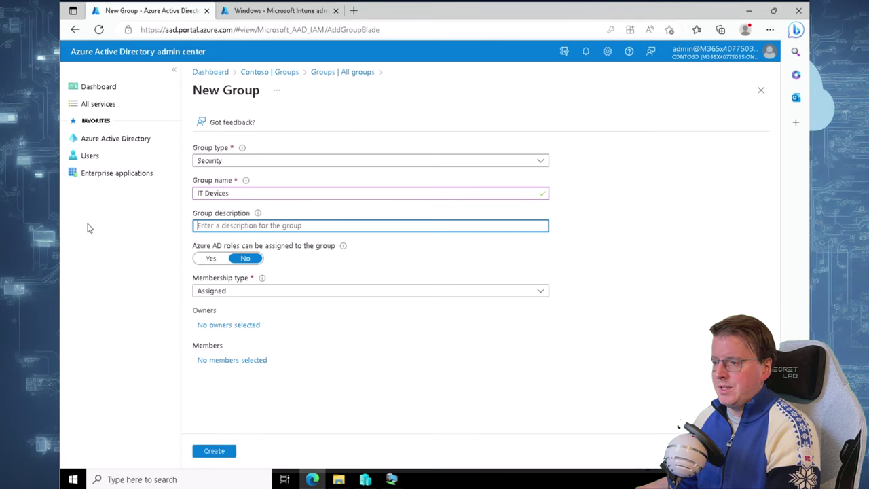
type("IT Department Devices")
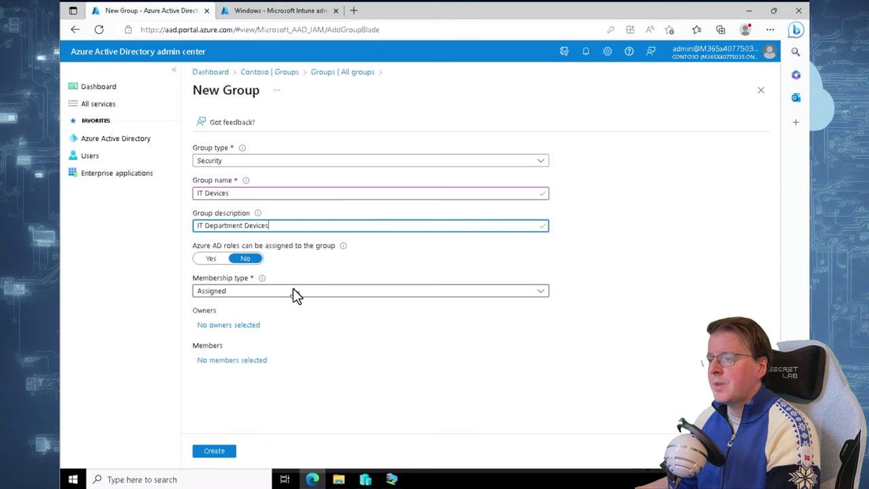
left_click(293, 289)
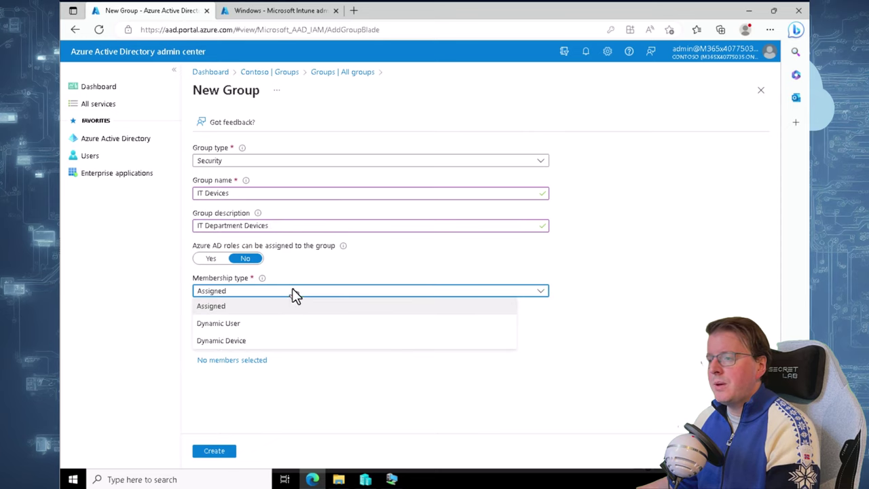
left_click(243, 347)
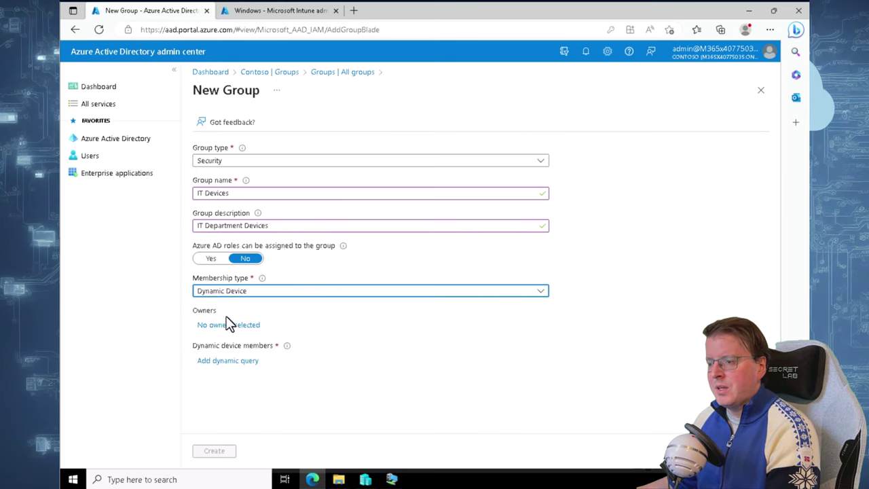
left_click(246, 361)
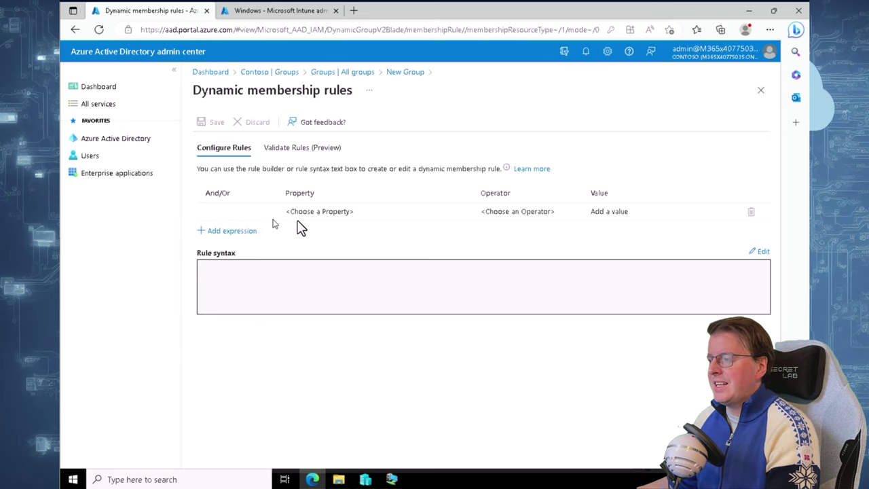
Save the rule (device.devicePhysicalIDs -any (_ -contains "[ZTDId]")) as the group's membership syntax
left_click(756, 251)
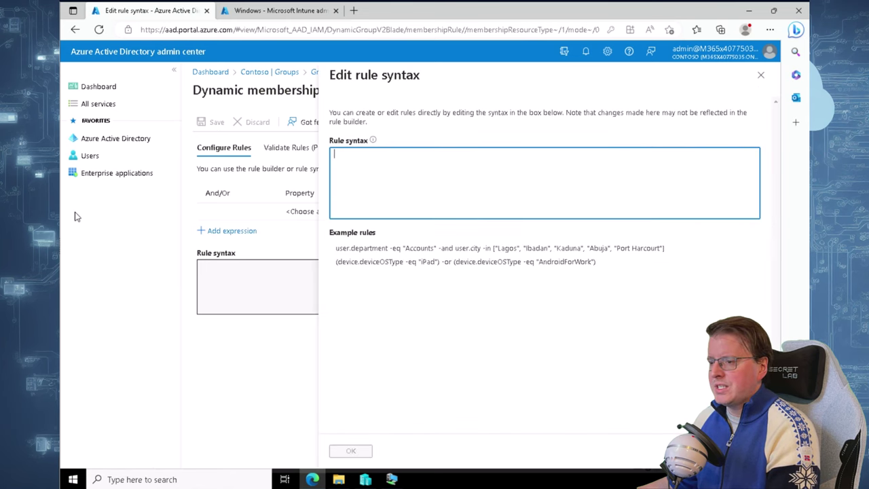
type("(device.devic")
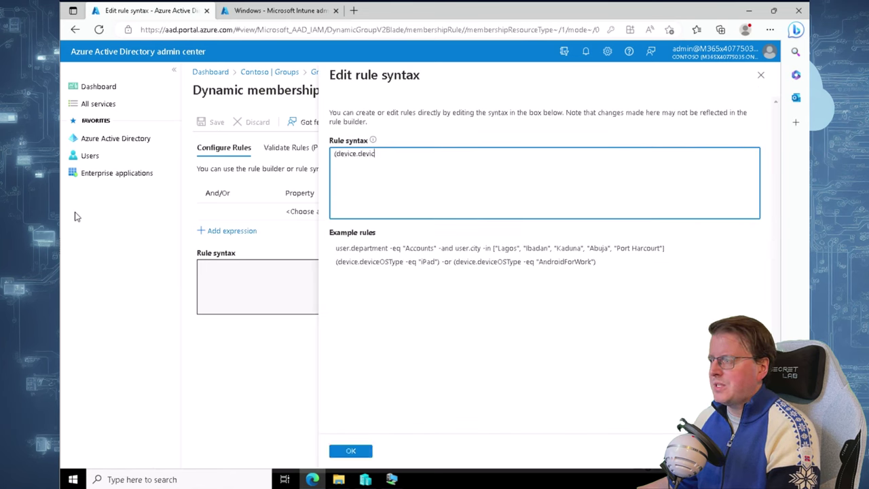
type("ePhysicalIDs -any (_ -contains \"[ZTDId]\"))")
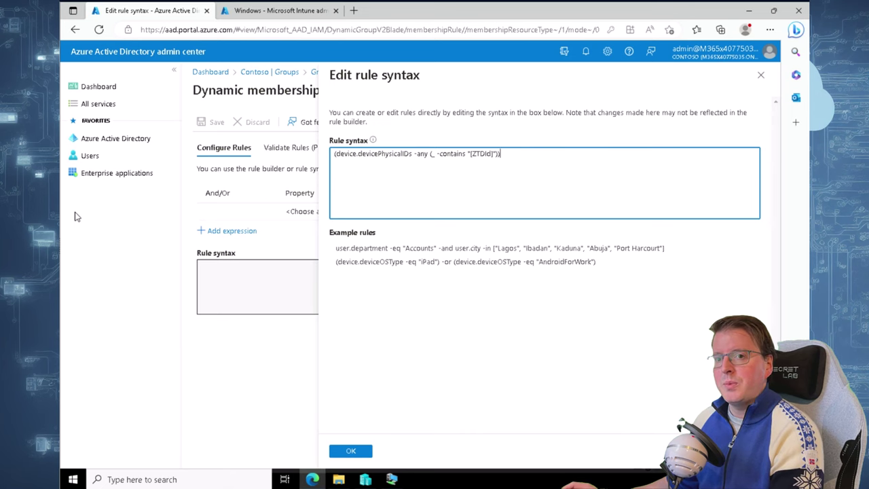
left_click(351, 450)
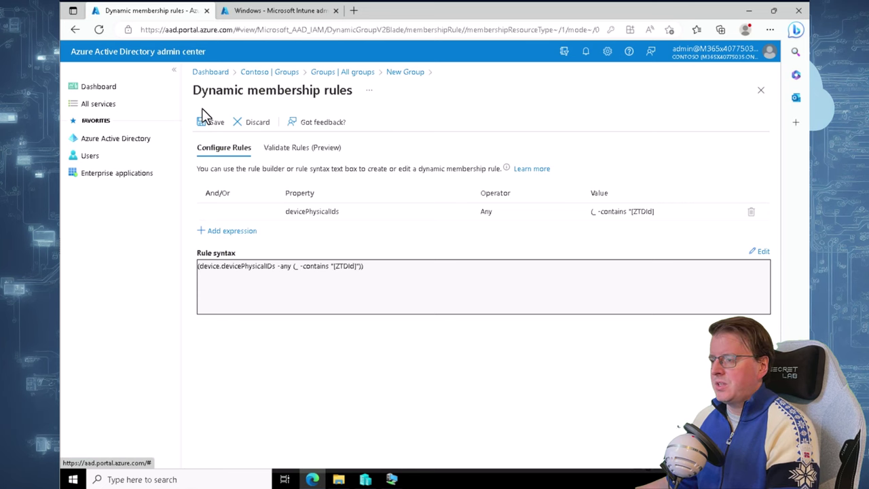
left_click(212, 122)
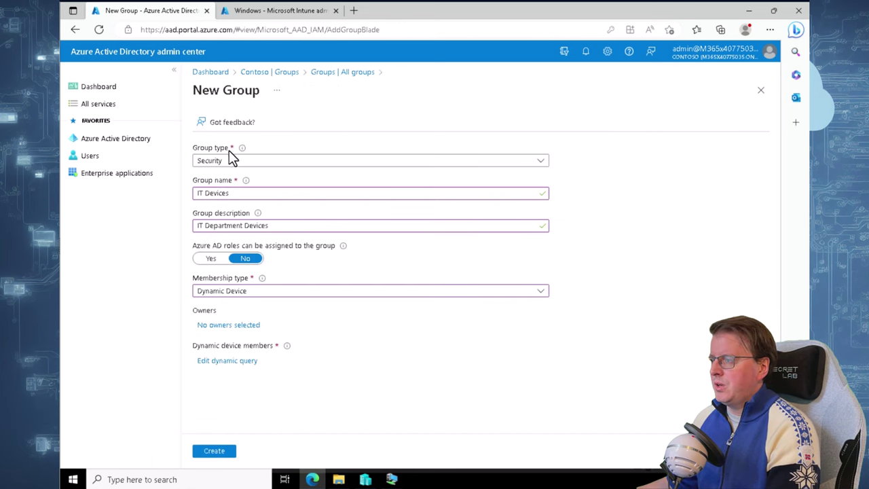
Create the IT Devices group and open its still-empty Members list
left_click(226, 457)
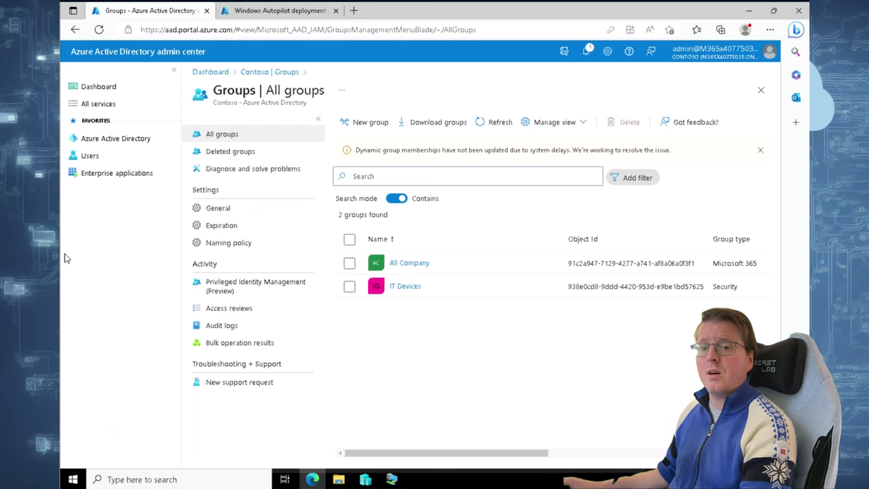
left_click(403, 287)
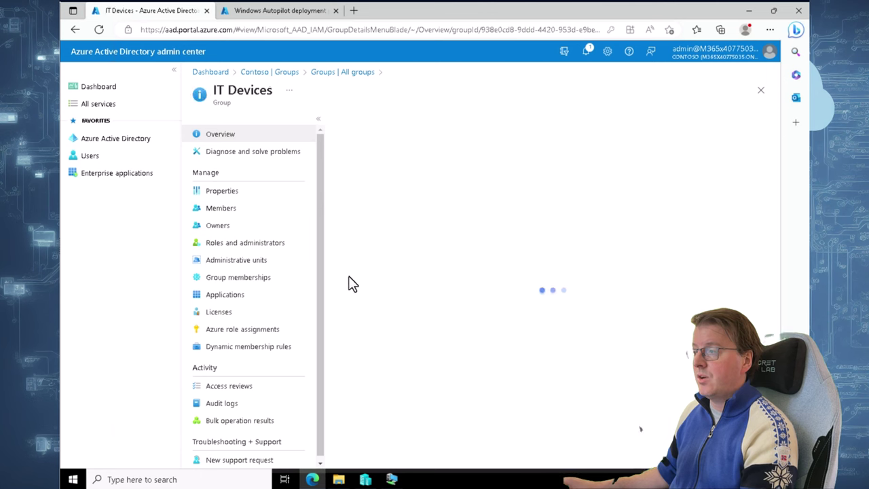
left_click(230, 209)
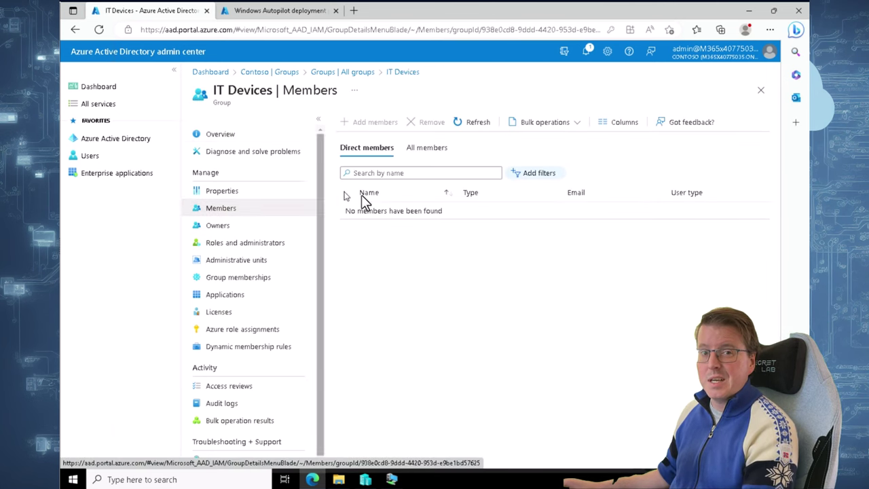
Run whoami in the VM's PowerShell to confirm the signed-in local account
left_click(391, 479)
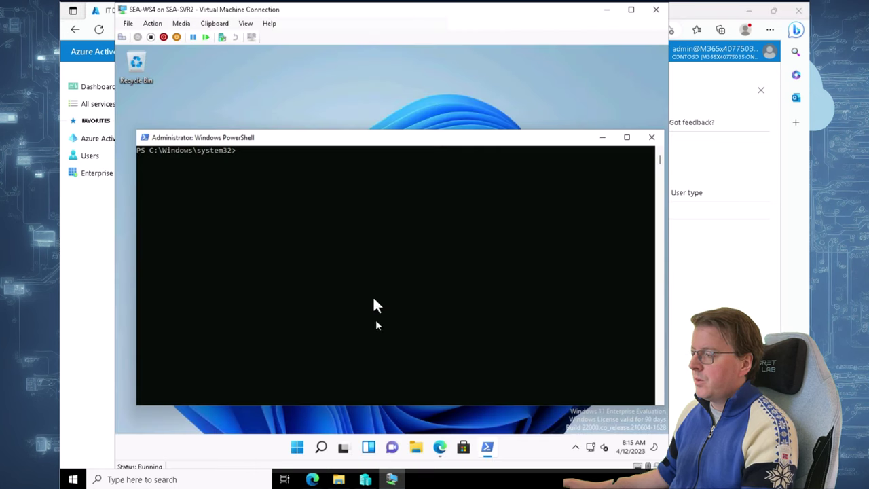
left_click(333, 245)
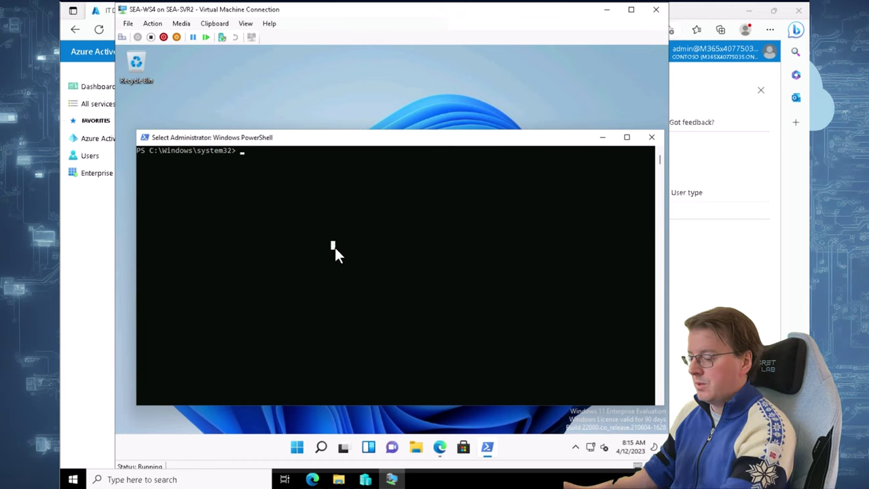
type("whomai")
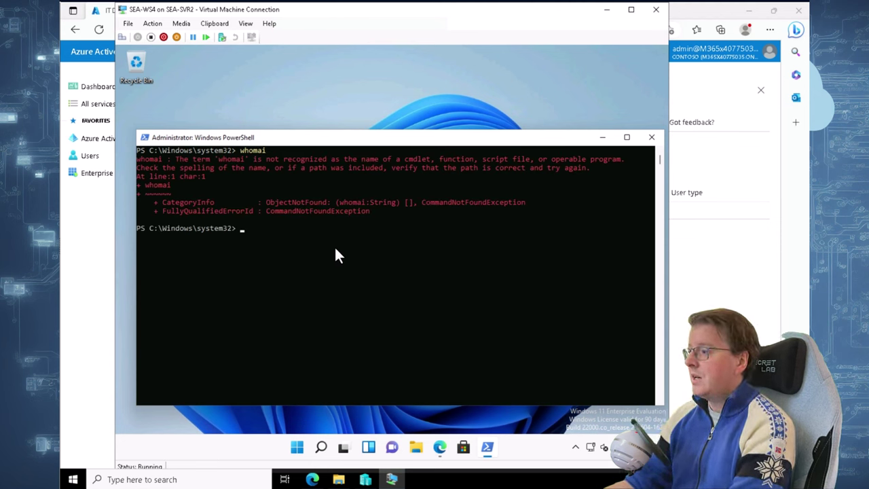
left_click(363, 218)
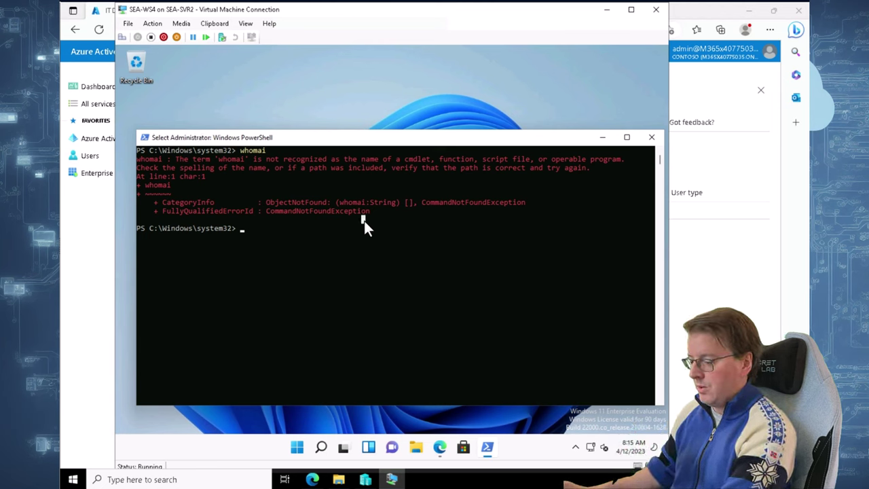
type("whoami")
key("Return")
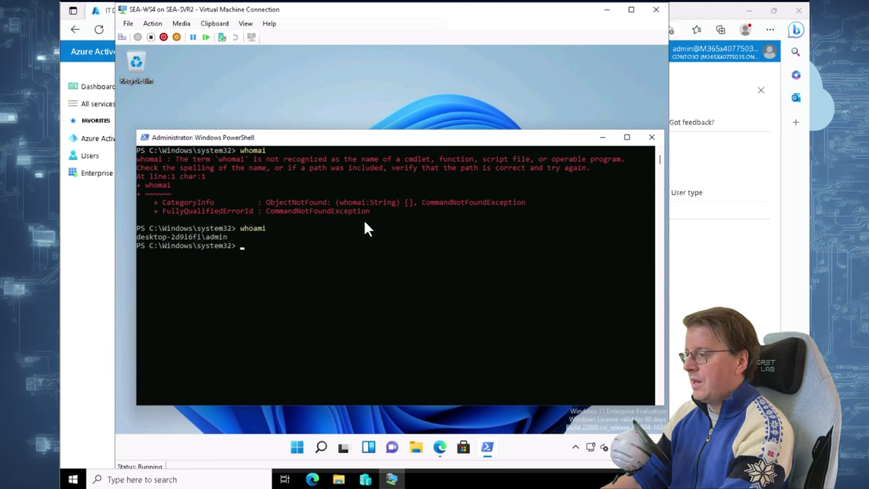
left_click_drag(231, 237, 135, 242)
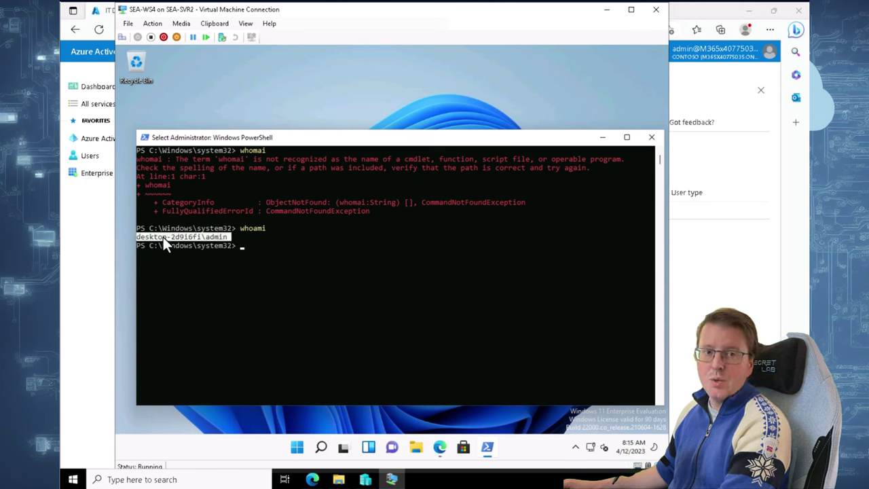
left_click(264, 246)
Ping 8.8.8.8 to verify internet access, then enter Install-Script -Name Get-WindowsAutoPilotInfo
type("ping 8.8.8.8")
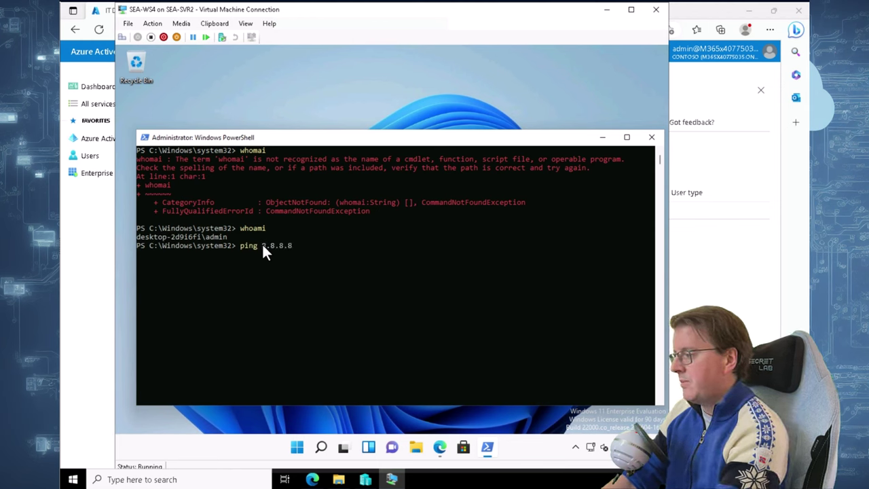
key("Return")
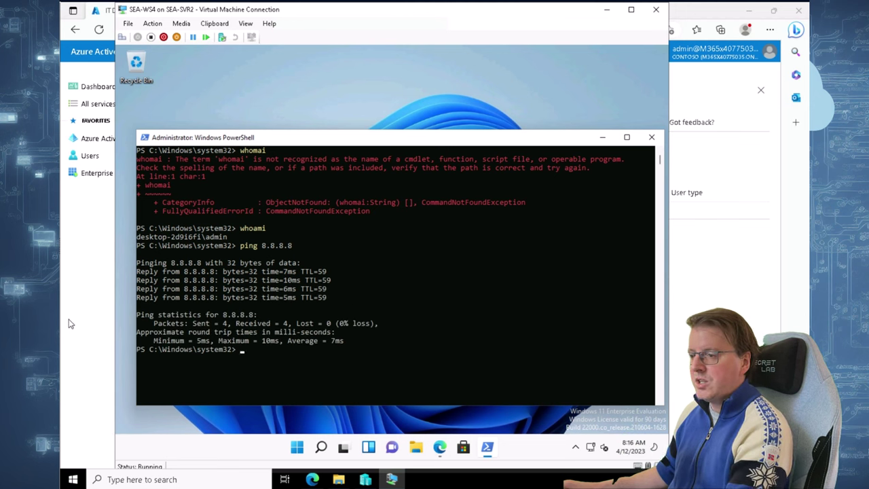
type("Install-Script -")
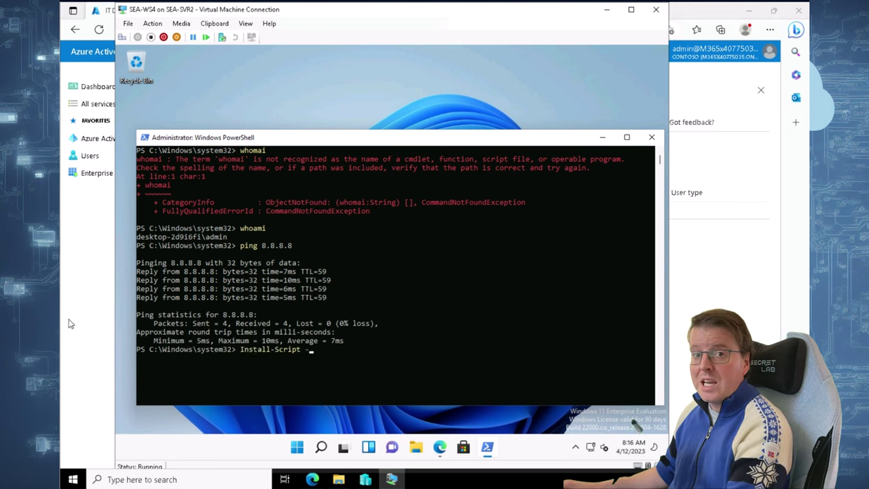
type("Name Get-WindowsAutoPilotInfo")
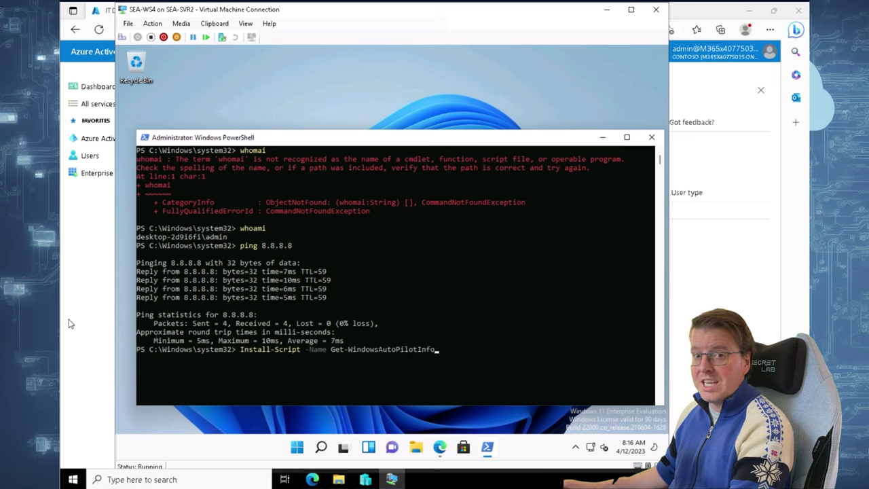
Install the Get-WindowsAutoPilotInfo script, answering A (Yes to All) to the repository prompt
left_click_drag(485, 342, 482, 347)
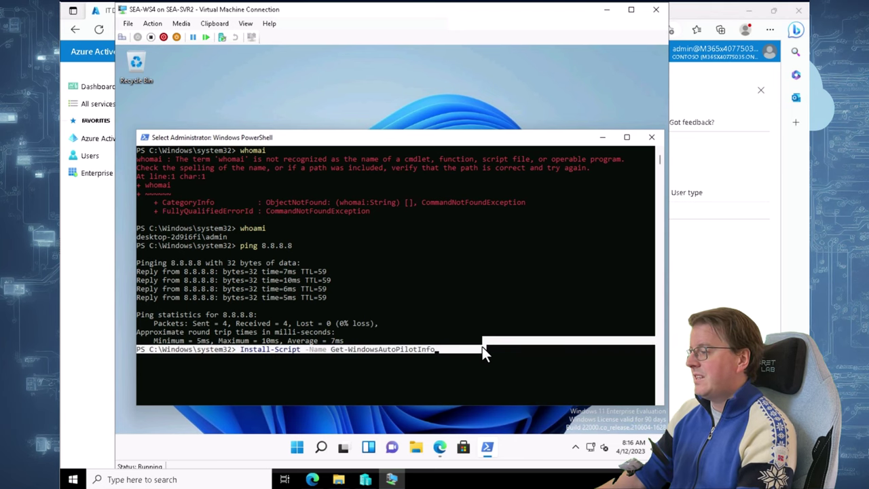
right_click(481, 344)
key("Return")
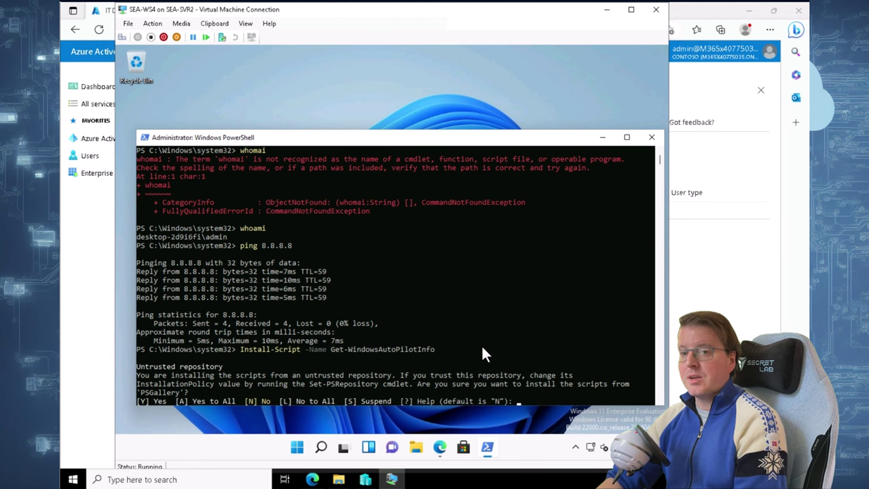
type("a")
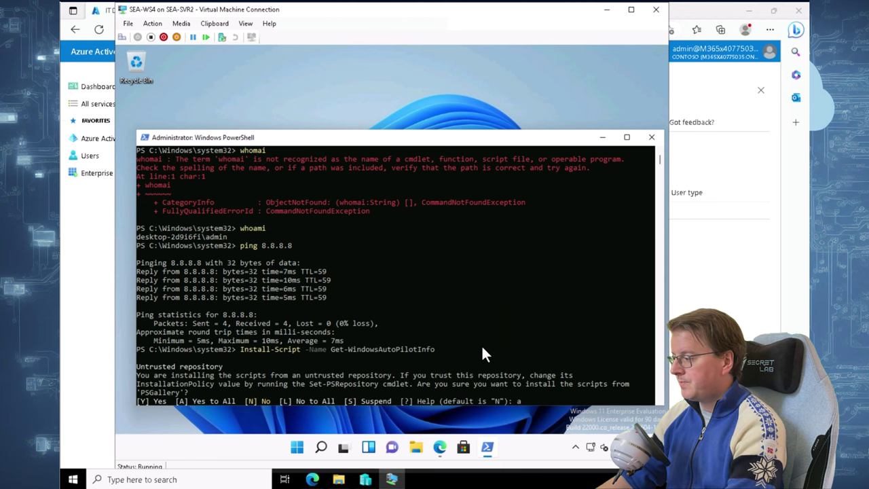
key("Return")
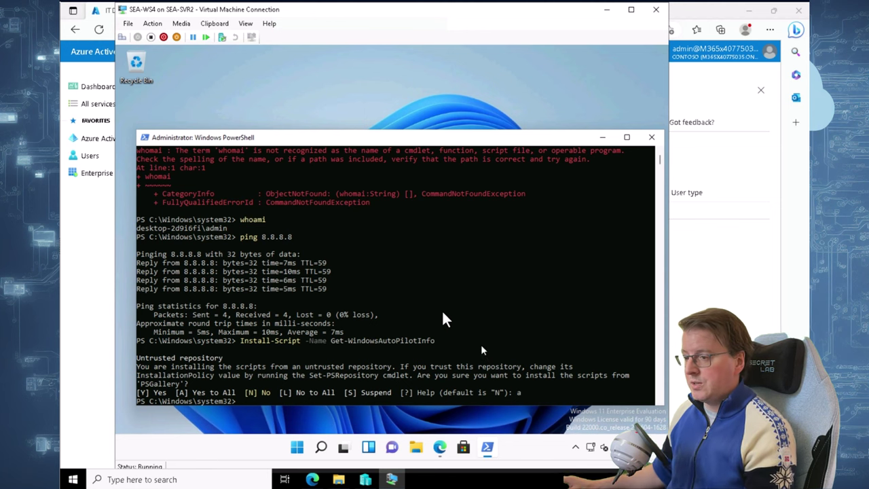
Run Get-WindowsAutoPilotInfo.ps1 -OutputFile C:\Computer.csv to export the hardware details
type("Get-WindowsAutoP")
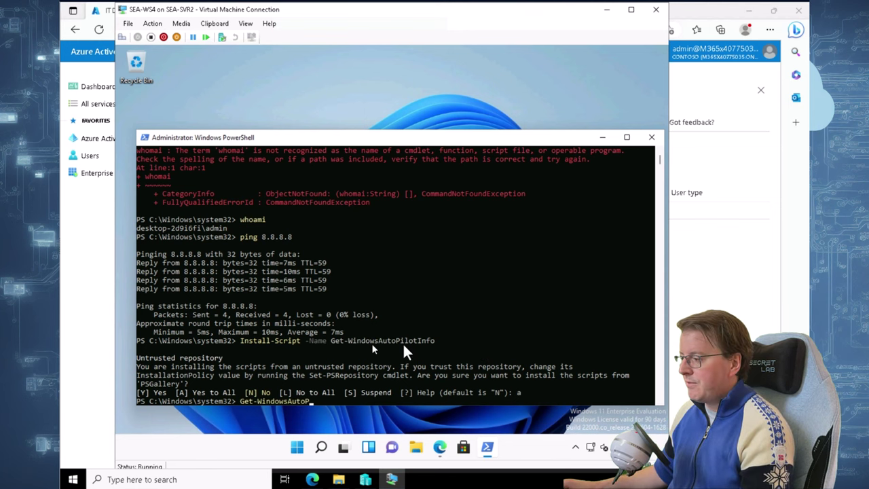
type("ilotInfo.ps1 -OutputFile C:\\Computer.csv")
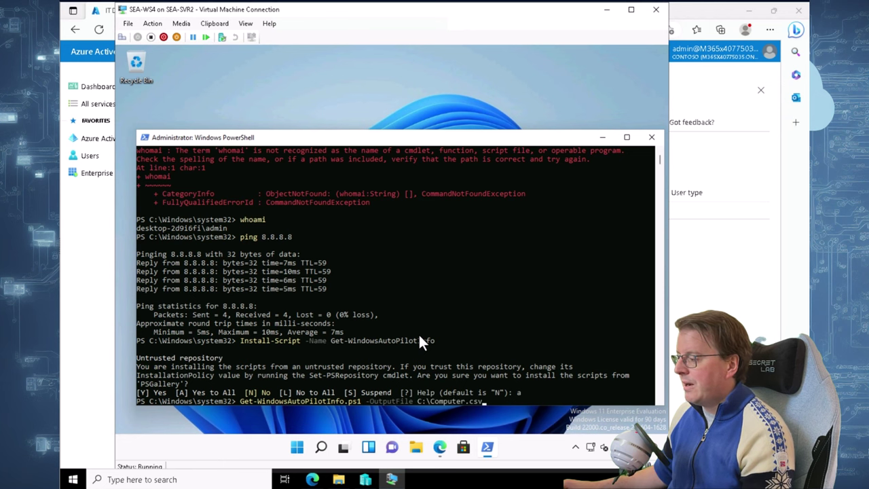
left_click(418, 333)
key("Return")
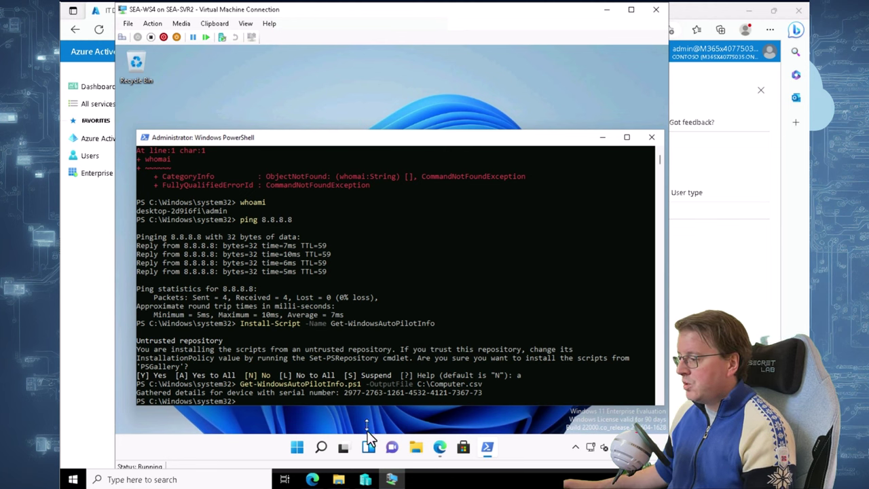
In File Explorer, browse This PC > Local Disk (C:) to locate Computer.csv
left_click(424, 442)
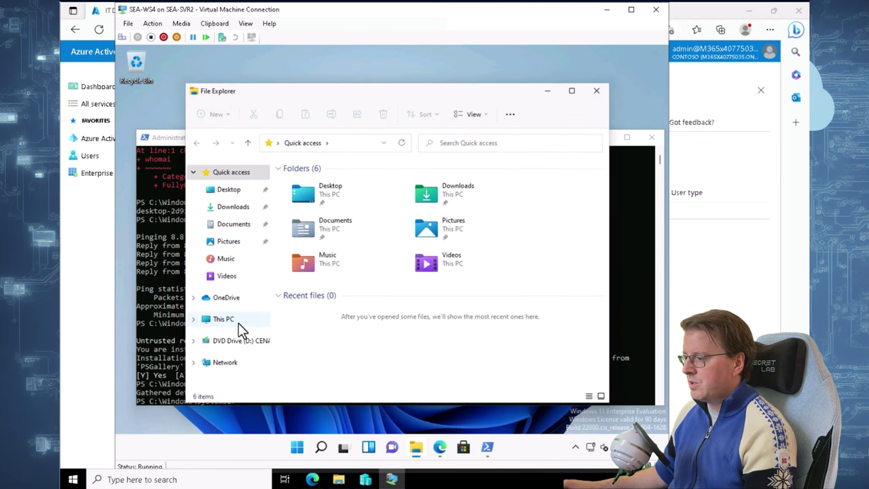
left_click(224, 319)
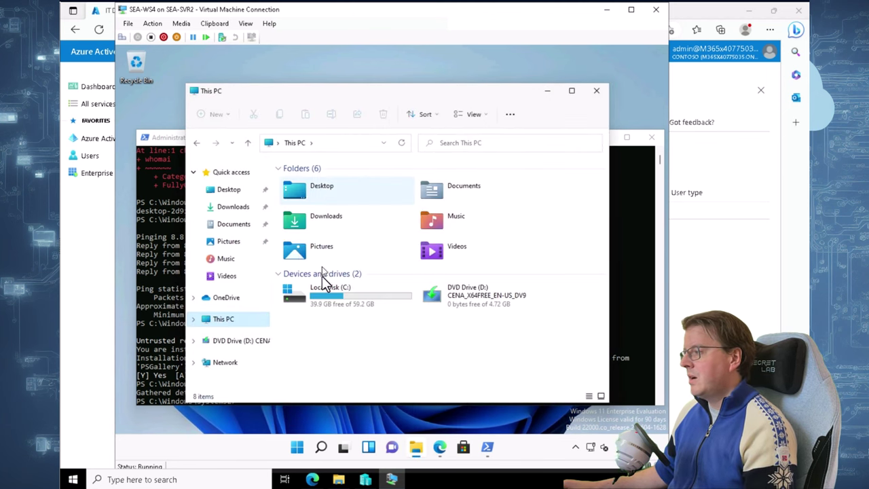
double_click(326, 292)
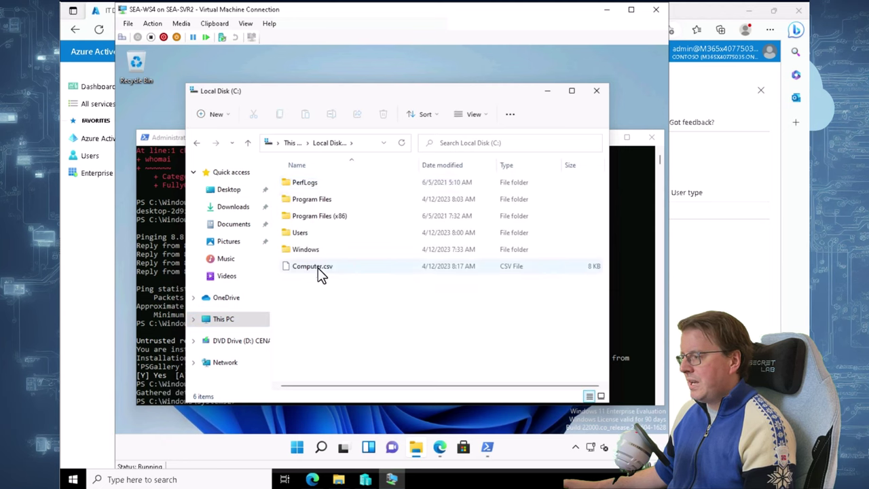
double_click(343, 268)
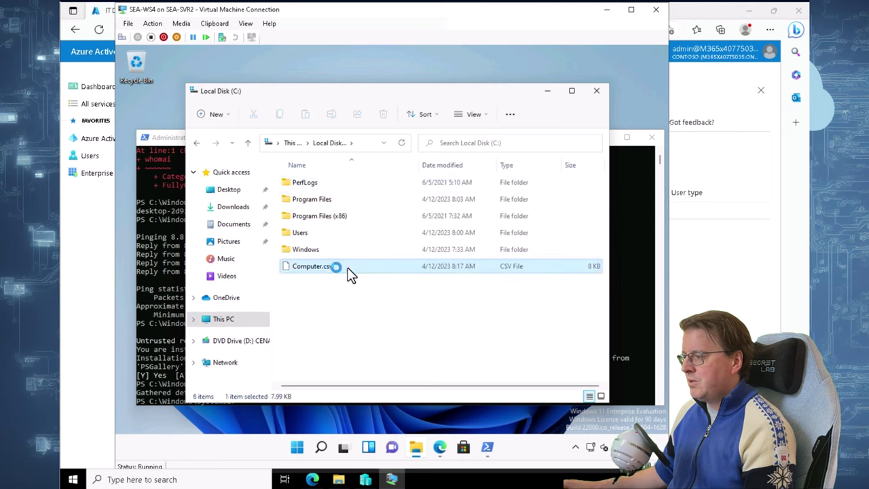
Print the hardware hash with type C:\Computer.csv in PowerShell and select the output
left_click(174, 254)
type("type C:\\Compute")
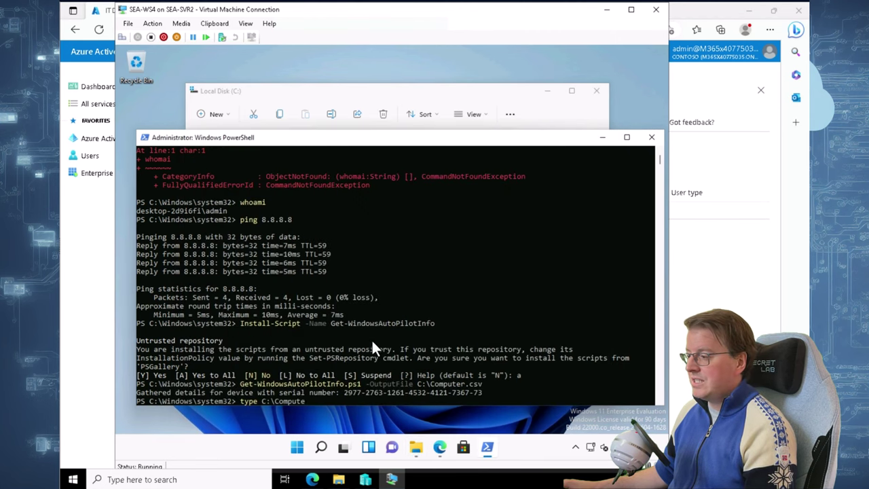
key("Tab")
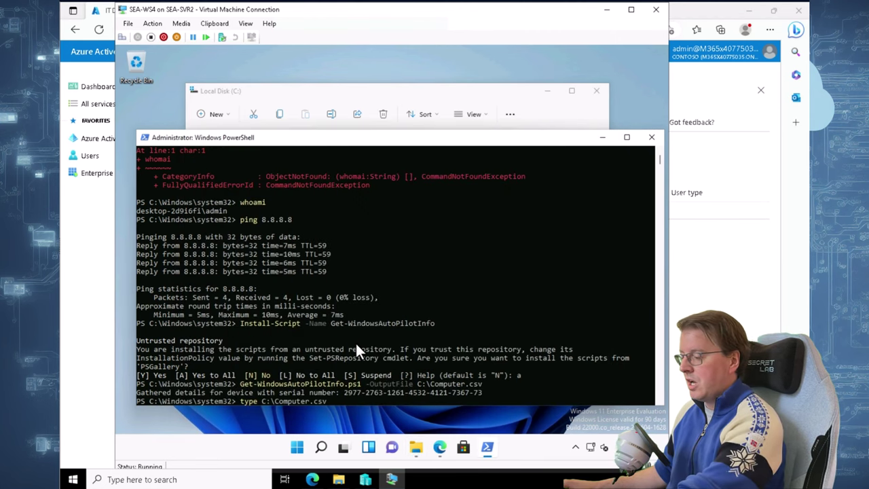
left_click(353, 341)
key("Return")
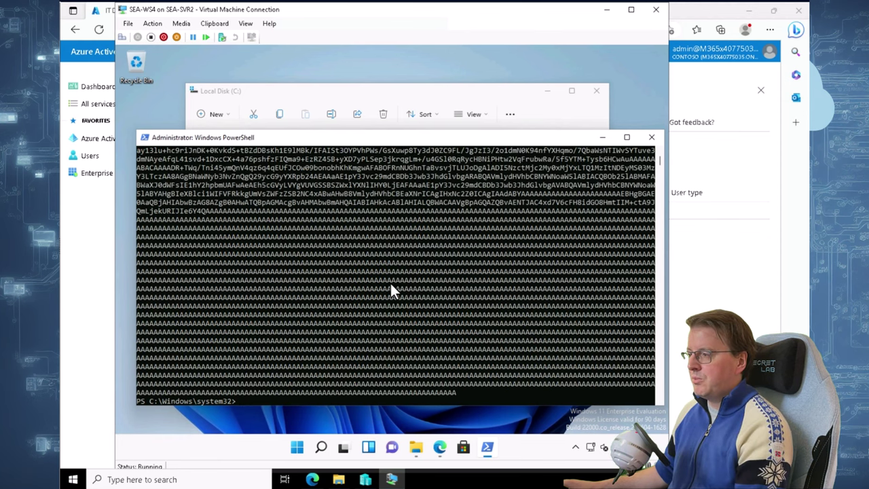
scroll(390, 283, "up", 2)
left_click_drag(284, 263, 600, 366)
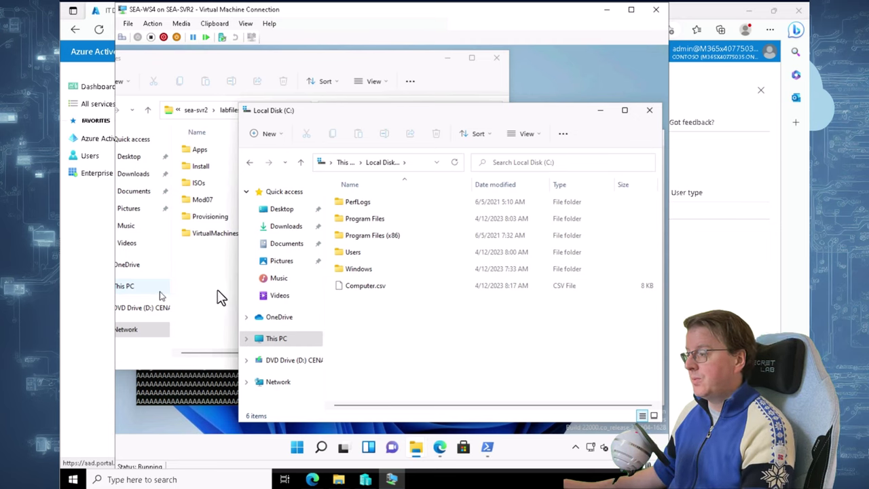
Drag Computer.csv from the VM's C: drive into the \\sea-svr2\labfiles share
left_click(360, 288)
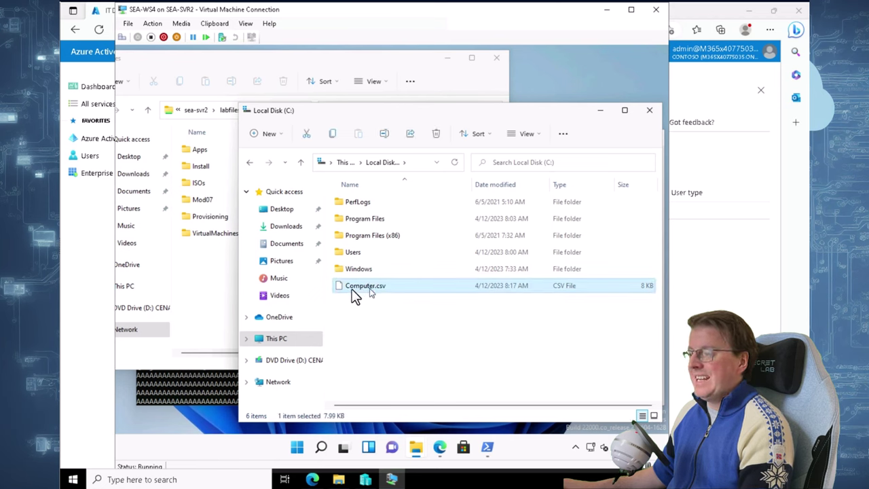
left_click_drag(221, 275, 217, 271)
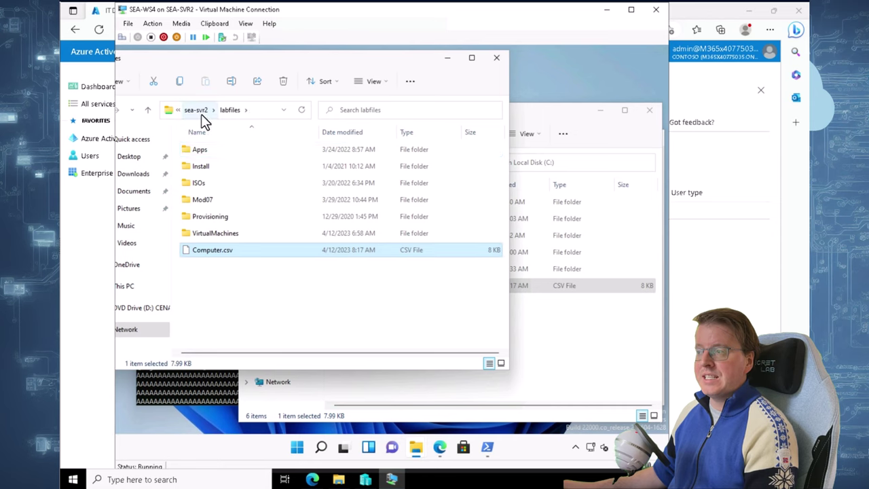
left_click(231, 114)
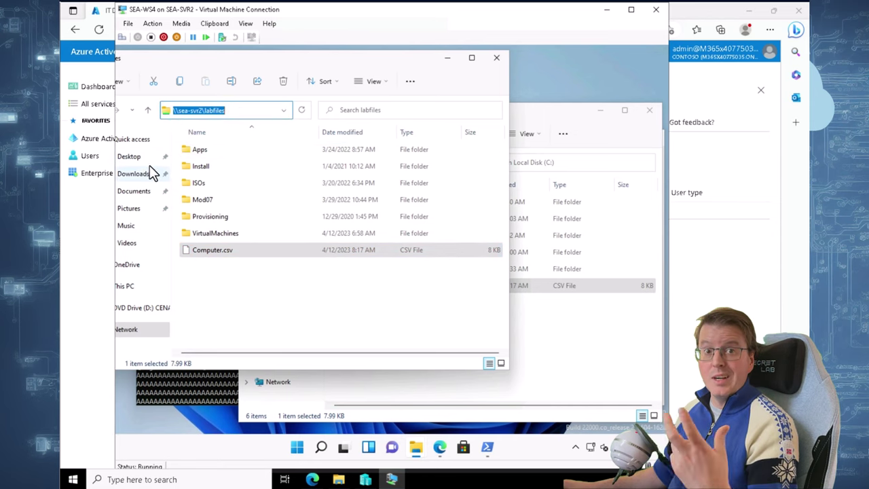
On the host, confirm Computer.csv now appears in Allfiles (E:) > Labfiles
left_click(277, 295)
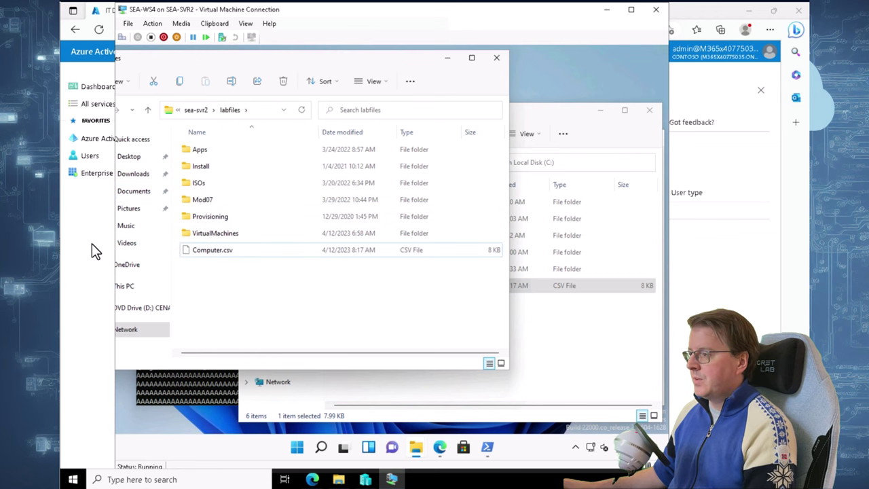
left_click(122, 206)
left_click(338, 480)
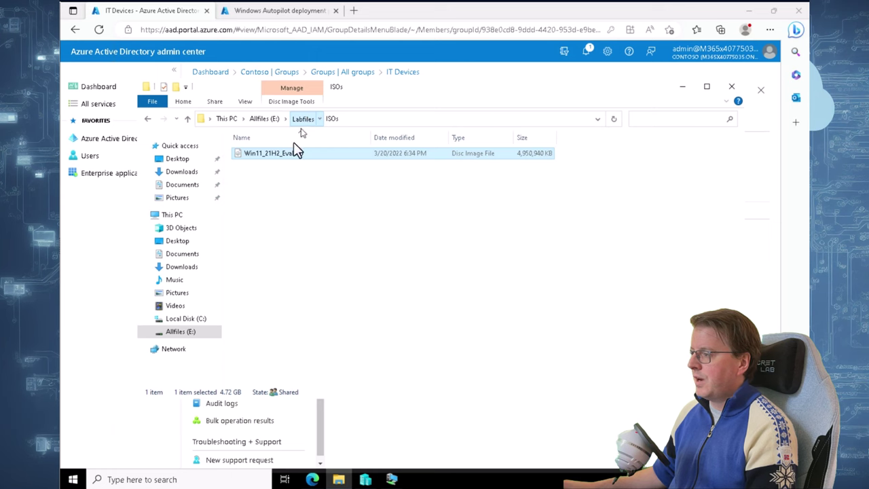
left_click(303, 119)
left_click(268, 222)
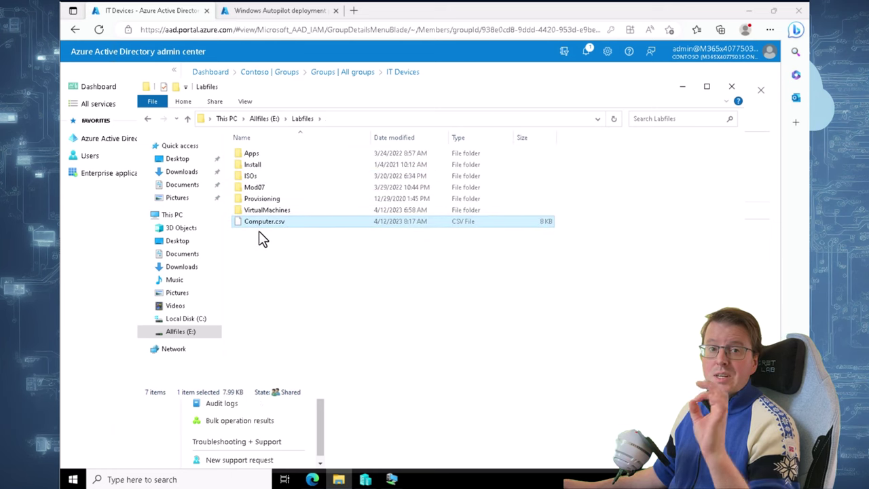
left_click(160, 380)
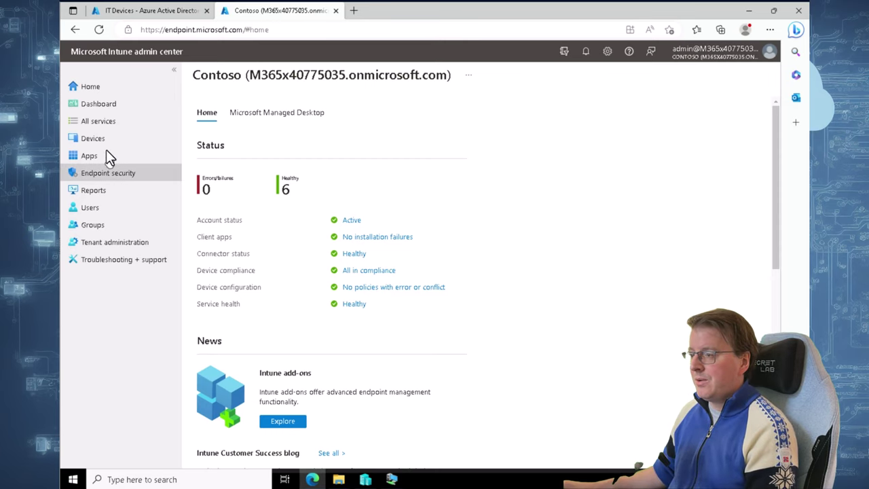
Open Devices in the Intune sidebar to see enrolled devices by platform
left_click(75, 140)
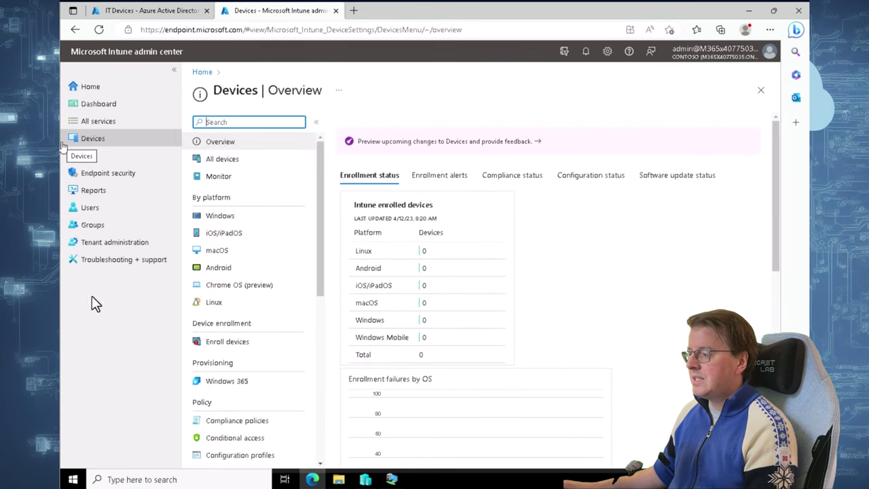
From Enroll devices, open the Windows Autopilot Deployment Program Devices list
left_click(225, 343)
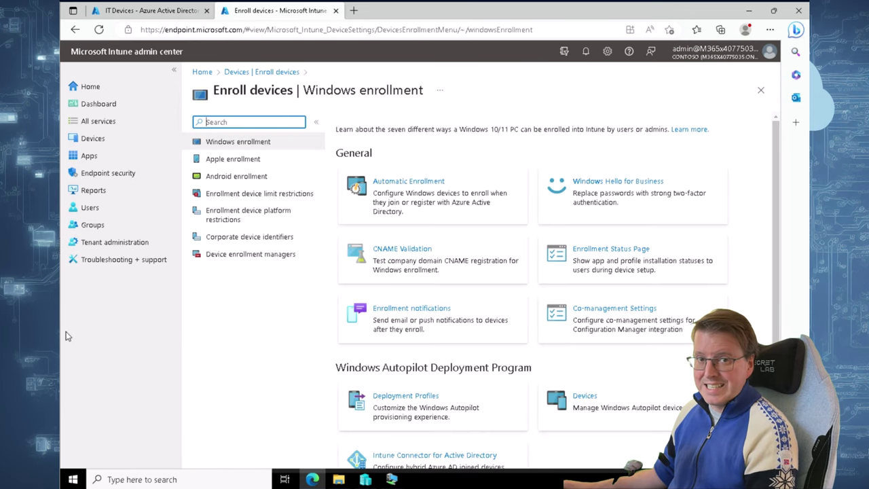
scroll(476, 279, "down", 1)
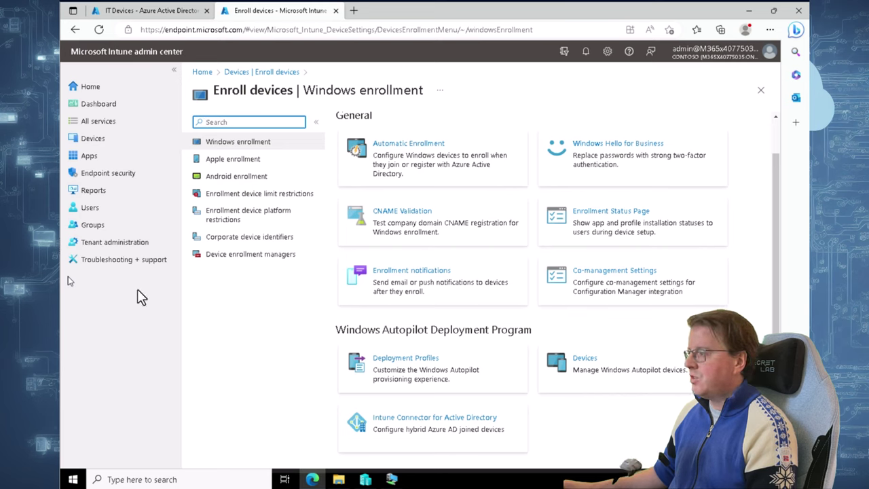
left_click(574, 367)
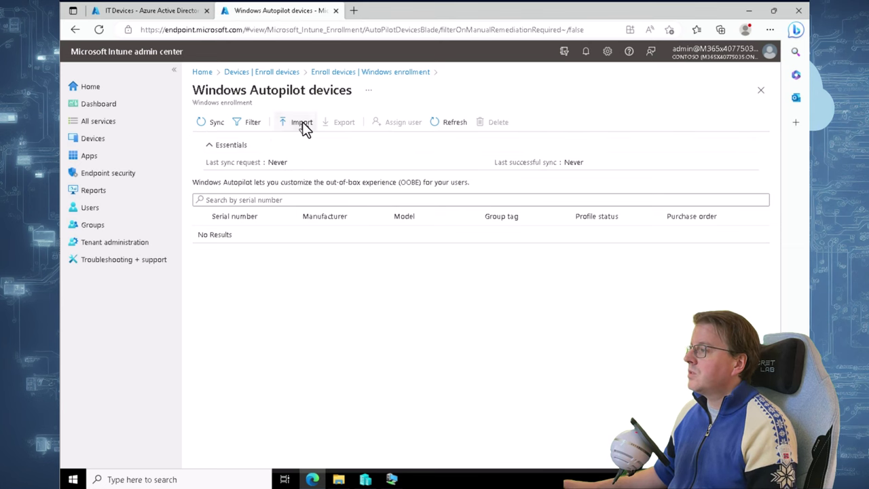
Import E:\Labfiles\Computer.csv into the Windows Autopilot devices list
left_click(302, 122)
left_click(763, 197)
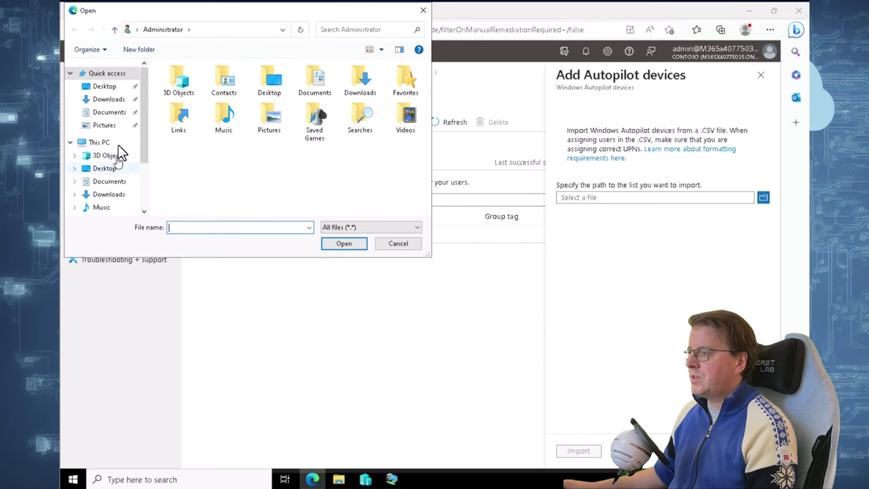
scroll(122, 188, "down", 2)
left_click(109, 186)
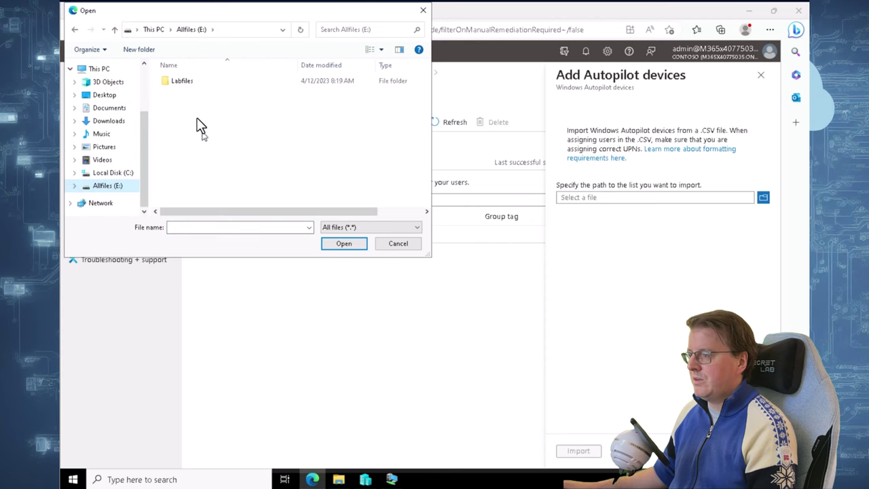
double_click(186, 85)
left_click(196, 147)
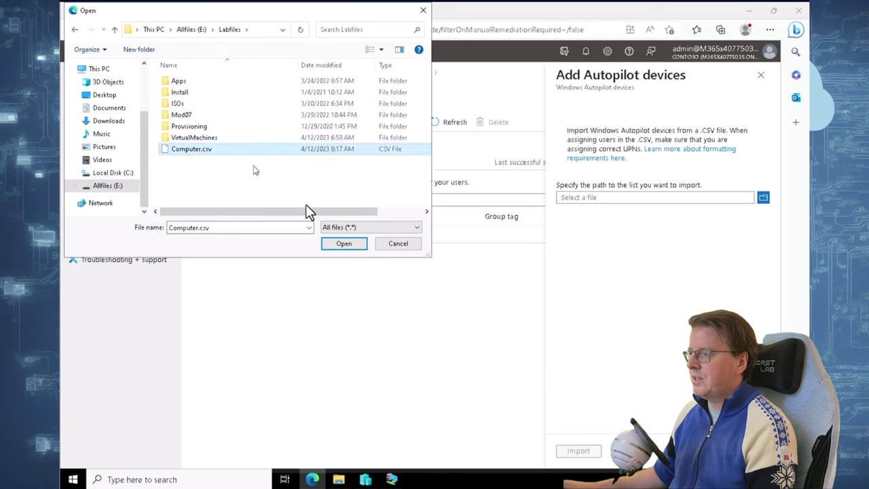
left_click(339, 244)
left_click(578, 451)
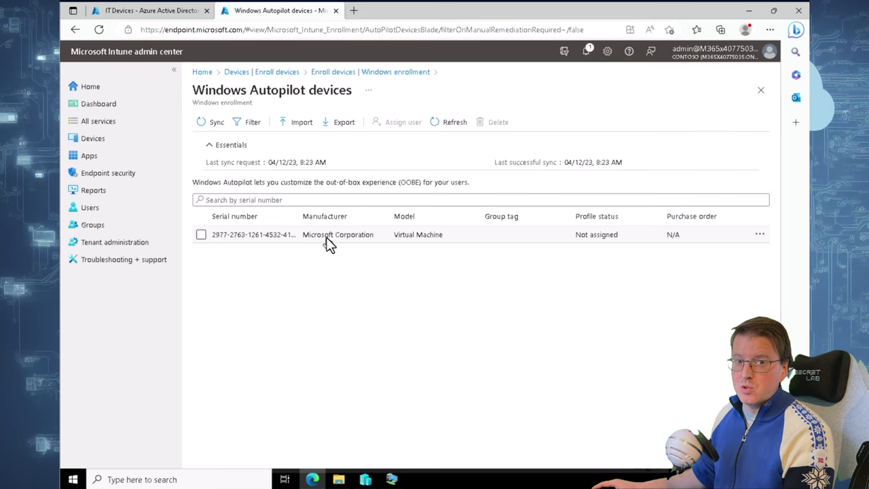
Review the imported Virtual Machine's properties, then go back to the Devices overview
left_click(650, 235)
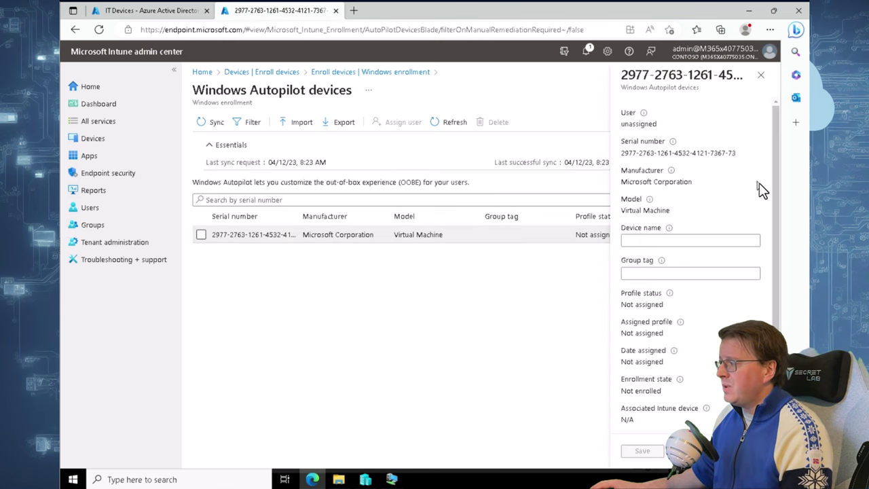
scroll(773, 210, "down", 1)
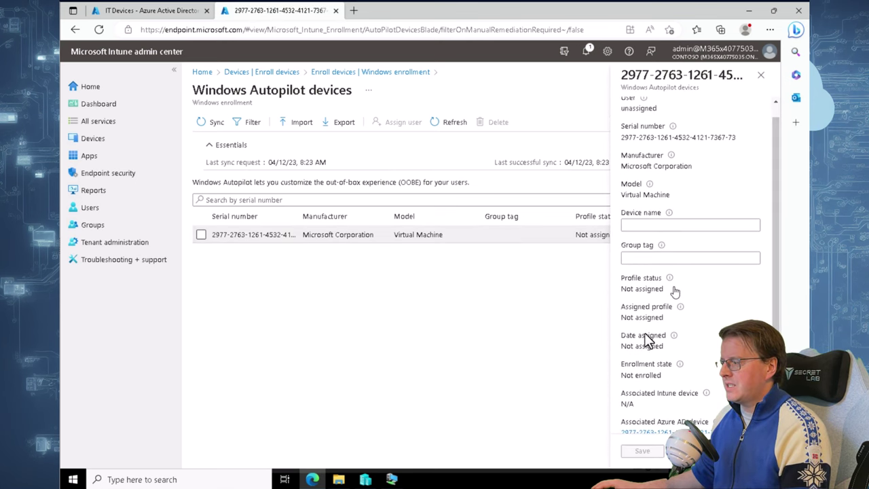
scroll(652, 333, "down", 2)
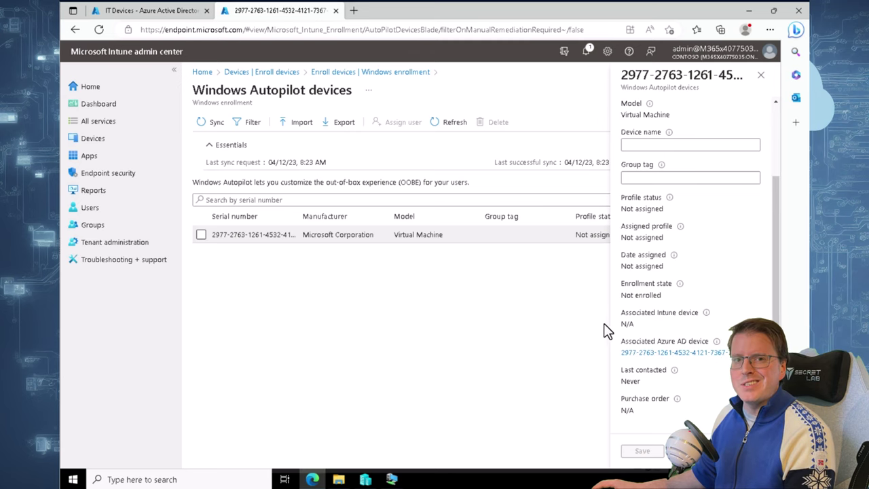
left_click(760, 74)
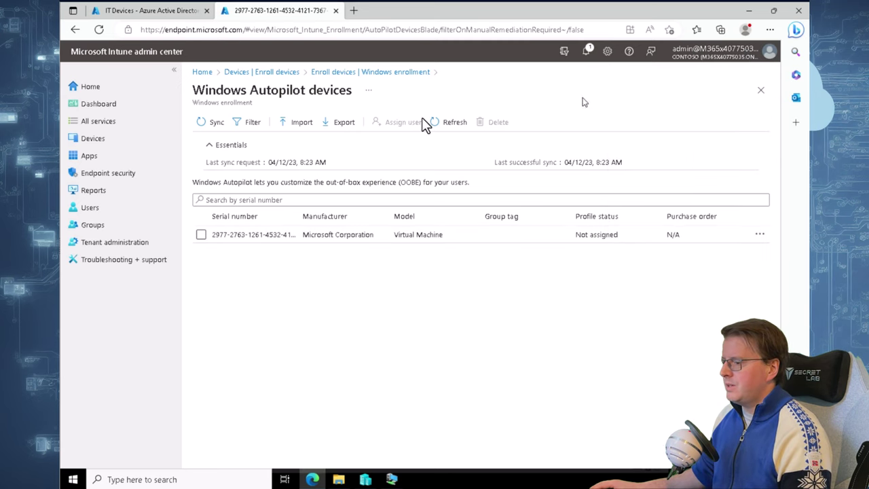
left_click(277, 74)
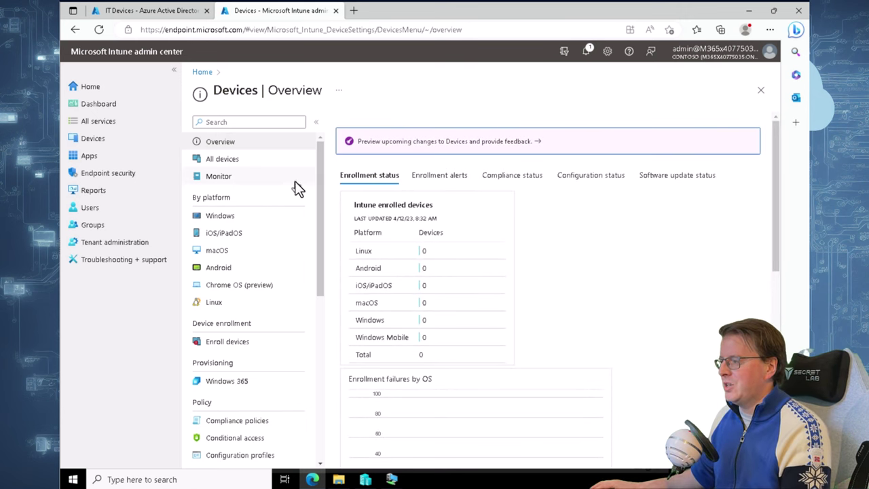
From Enroll devices > Deployment Profiles, create a new Windows PC profile
left_click(230, 345)
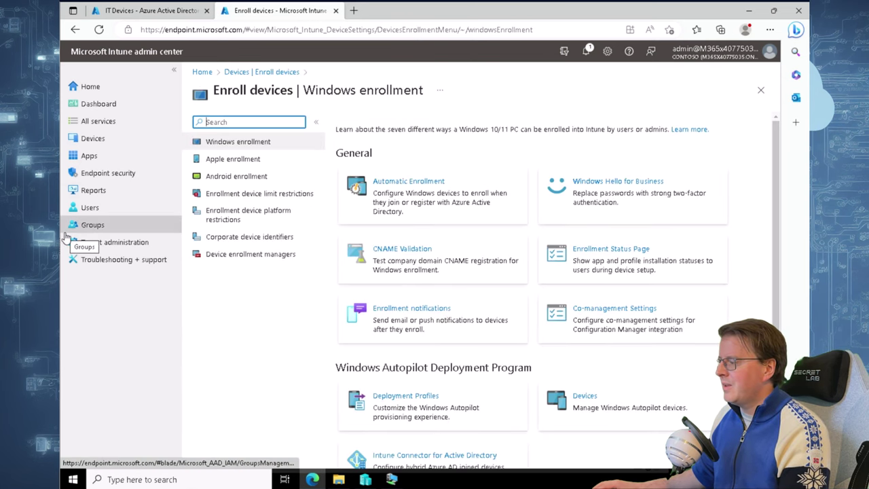
left_click(410, 394)
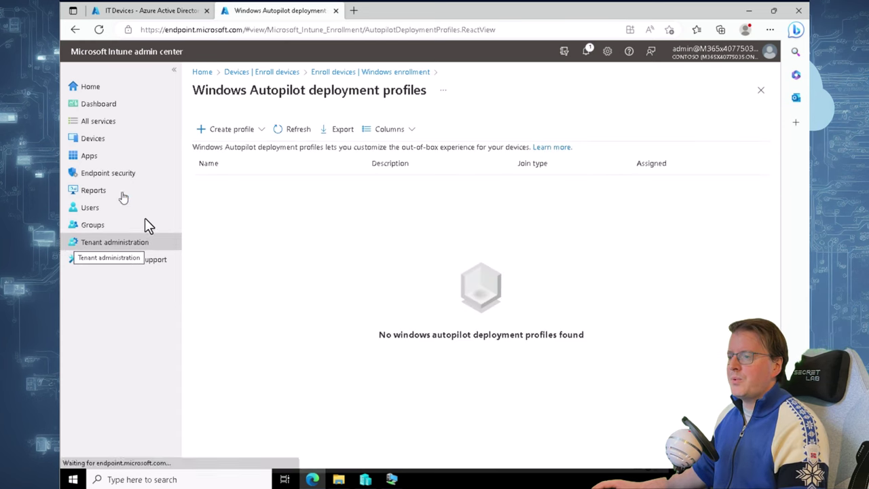
left_click(235, 130)
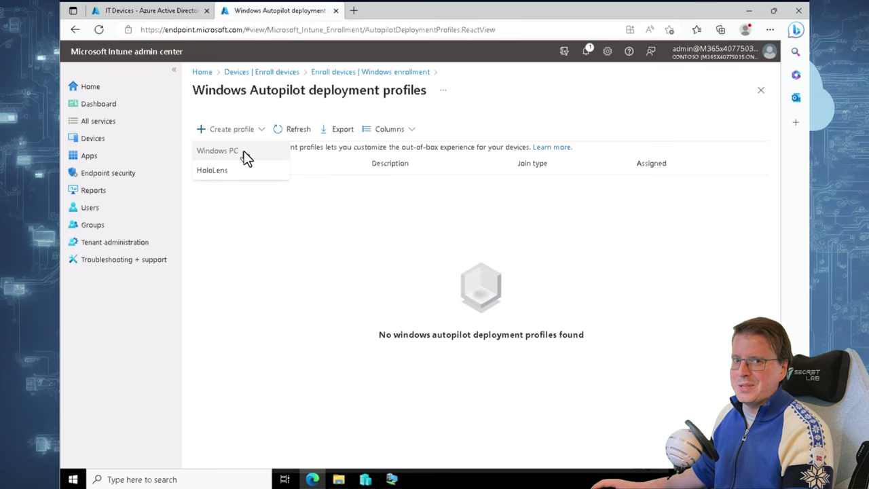
left_click(244, 152)
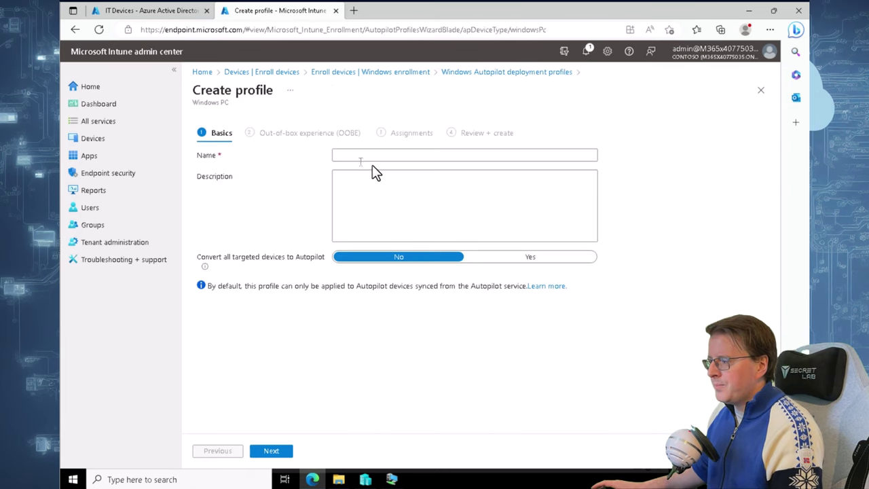
Name the profile 'Contoso profile1' and set Convert all targeted devices to Yes
left_click(360, 157)
type("Contoso profile1")
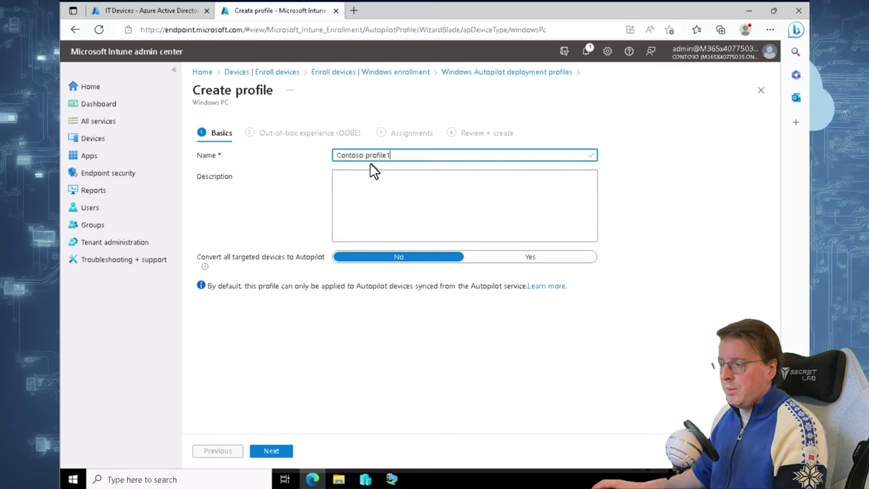
left_click(372, 180)
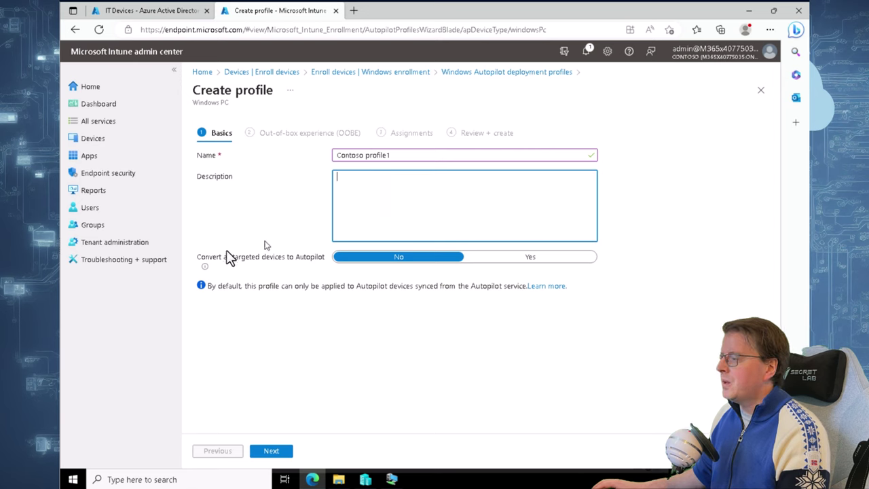
left_click(511, 263)
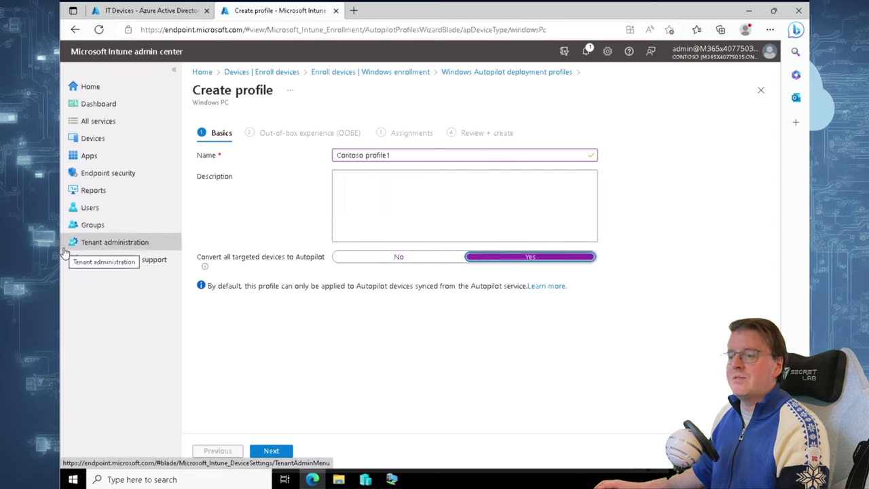
left_click(272, 452)
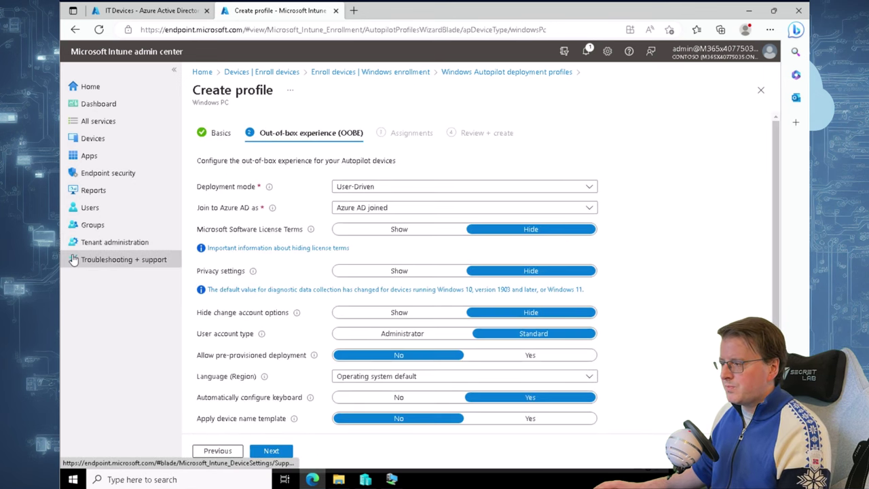
Set OOBE to User-Driven, Azure AD joined, with Administrator user accounts
left_click(404, 189)
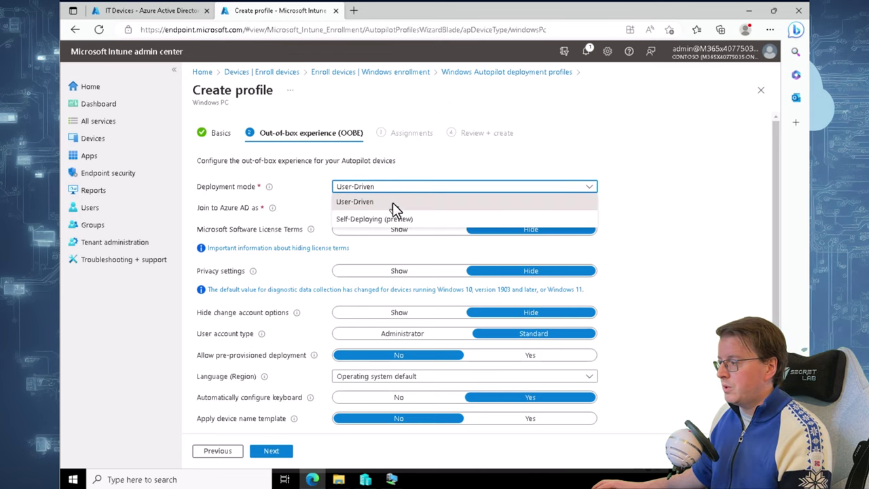
left_click(392, 202)
left_click(393, 190)
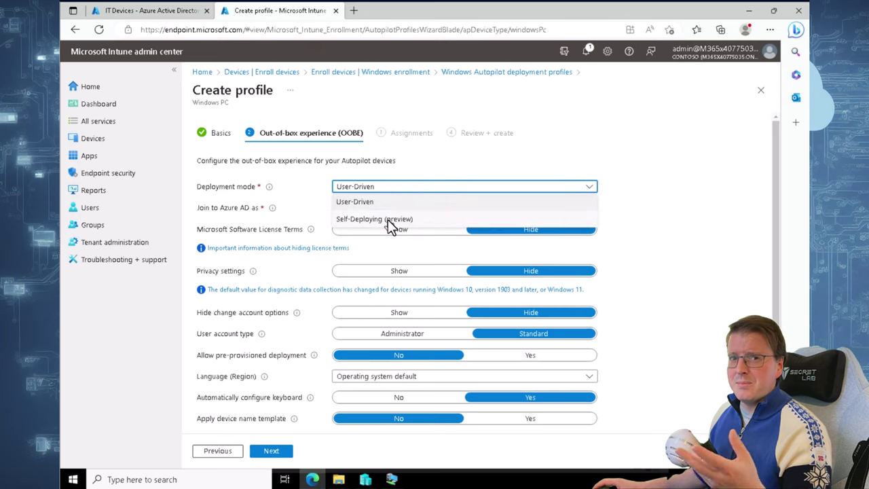
left_click(385, 202)
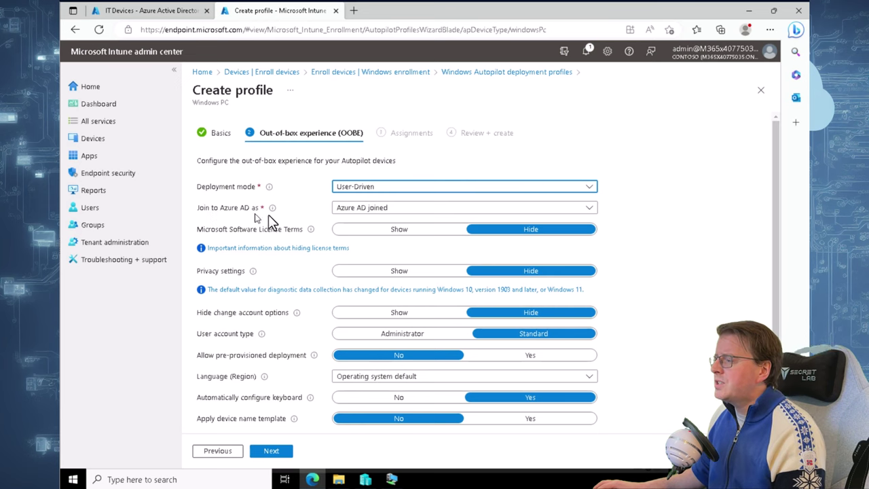
left_click(395, 209)
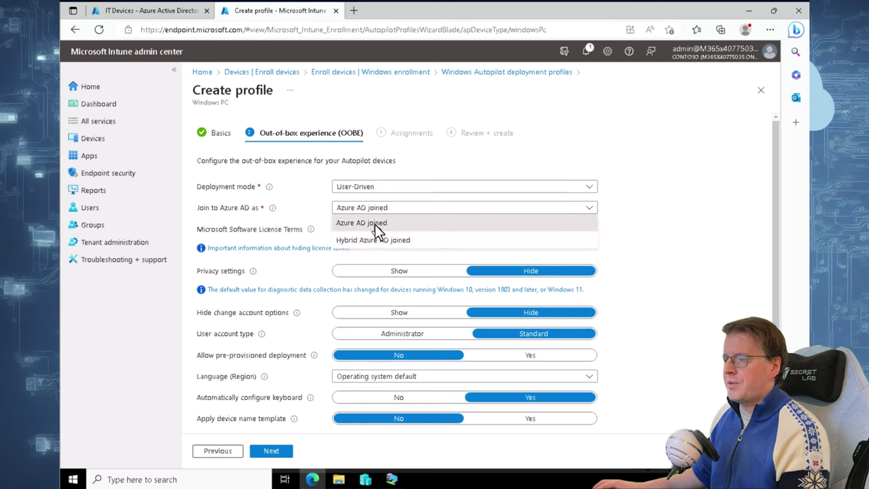
left_click(375, 224)
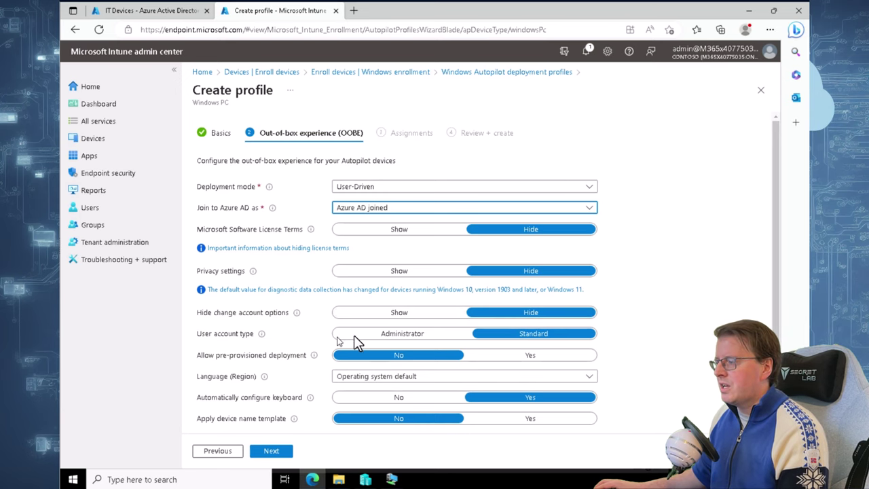
left_click(388, 332)
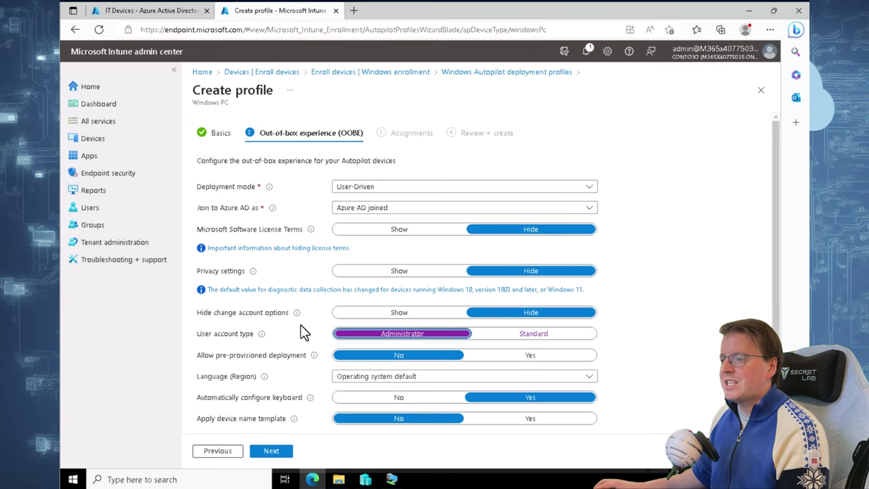
scroll(302, 332, "down", 1)
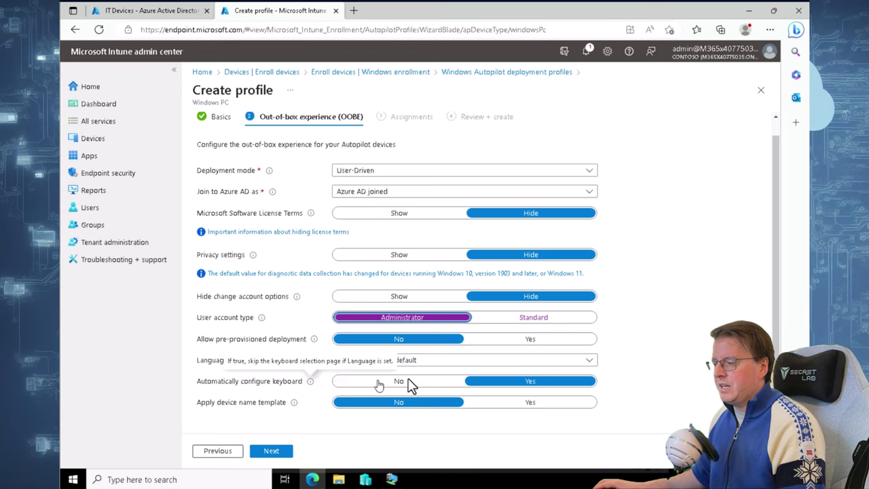
mouse_move(295, 406)
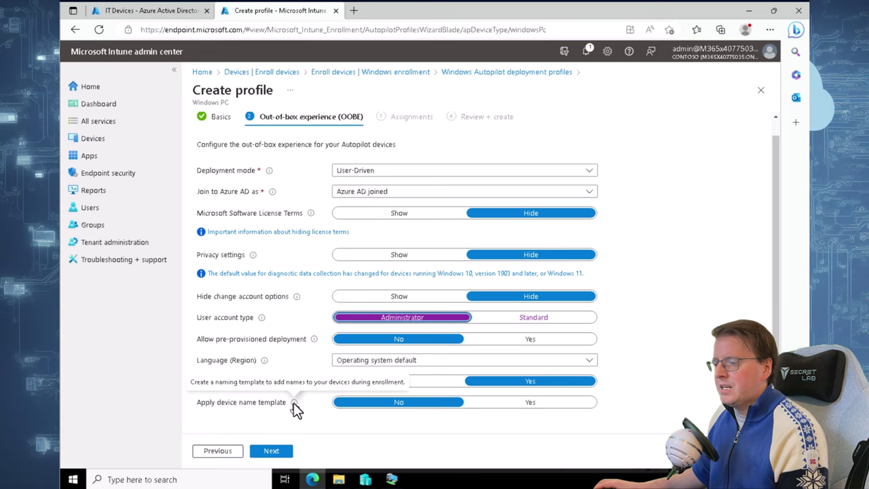
left_click(270, 452)
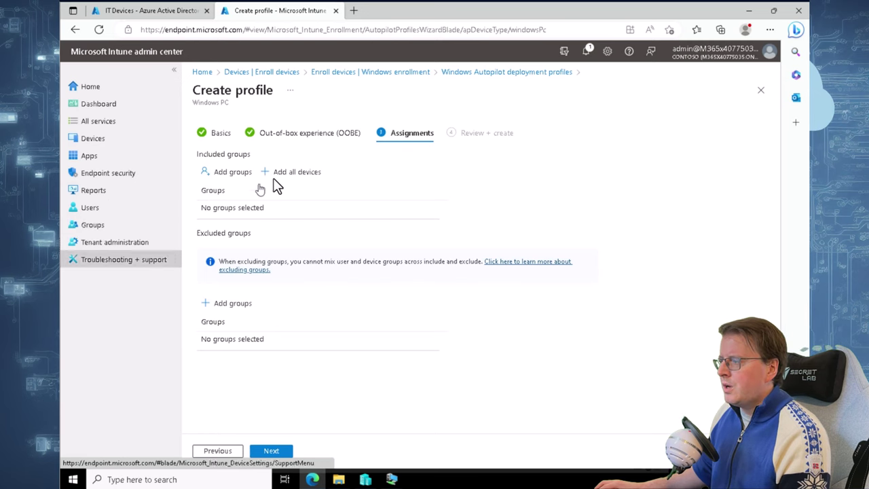
Assign the profile to the IT Devices group, then review and create it
left_click(235, 173)
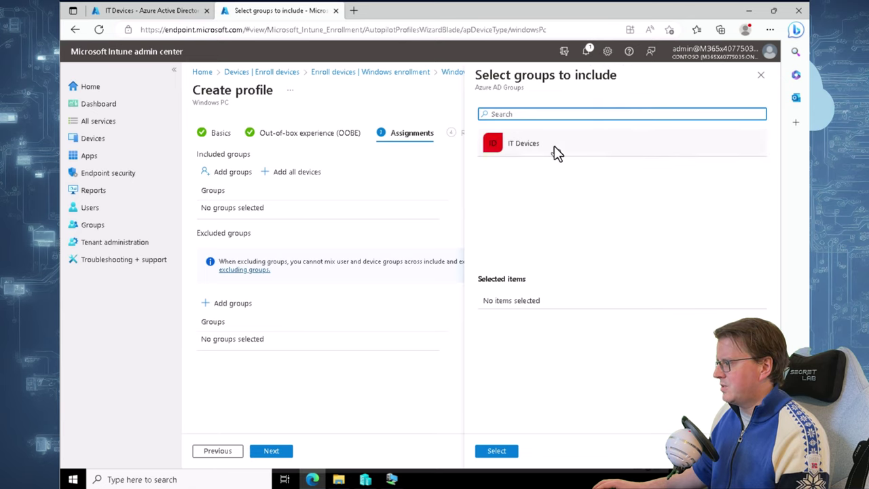
left_click(556, 149)
left_click(500, 451)
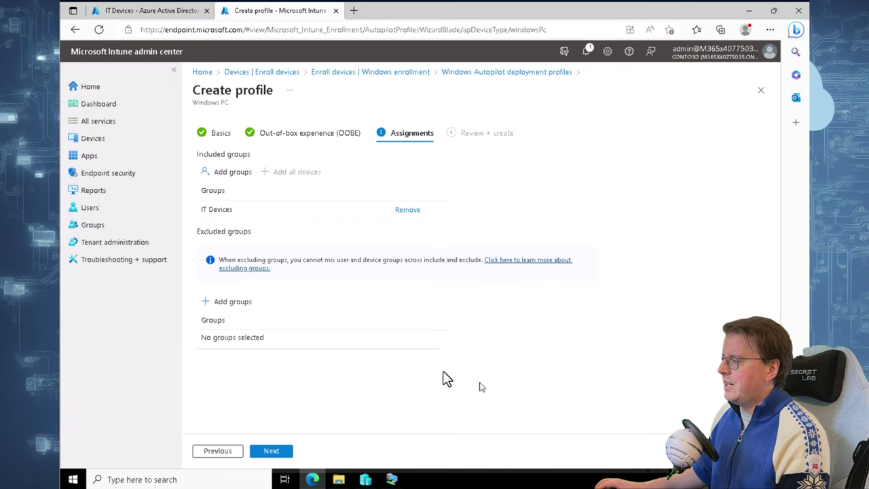
left_click(277, 454)
left_click(278, 455)
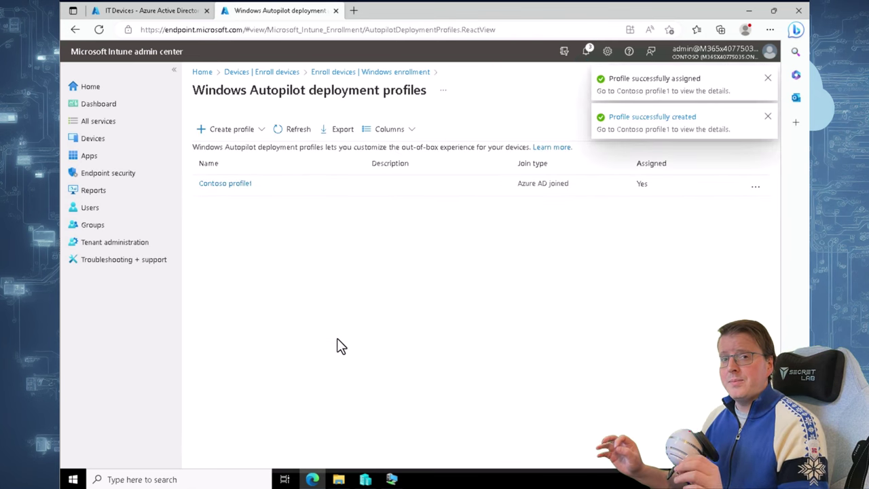
Refresh the IT Devices members list to confirm the Autopilot device appears
left_click(155, 11)
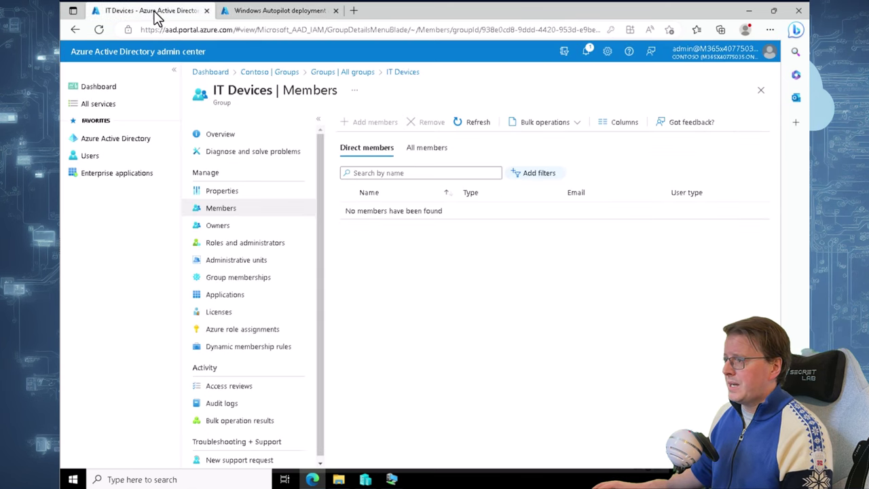
left_click(476, 126)
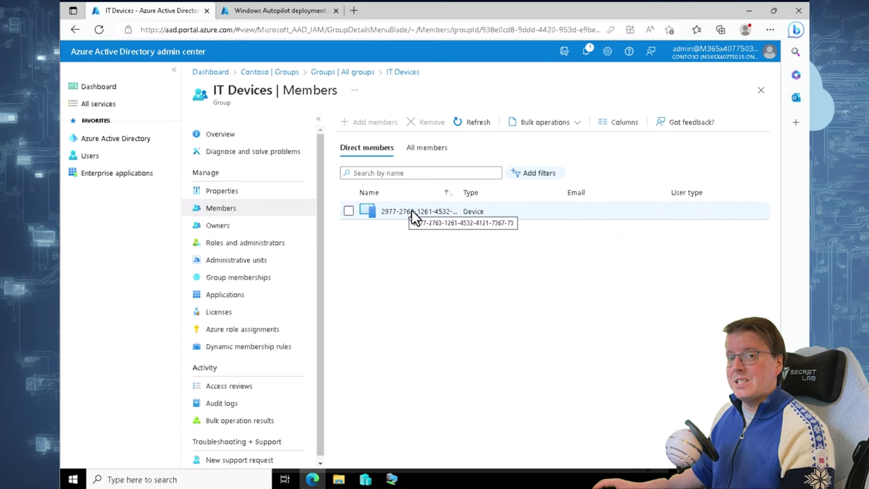
left_click(275, 10)
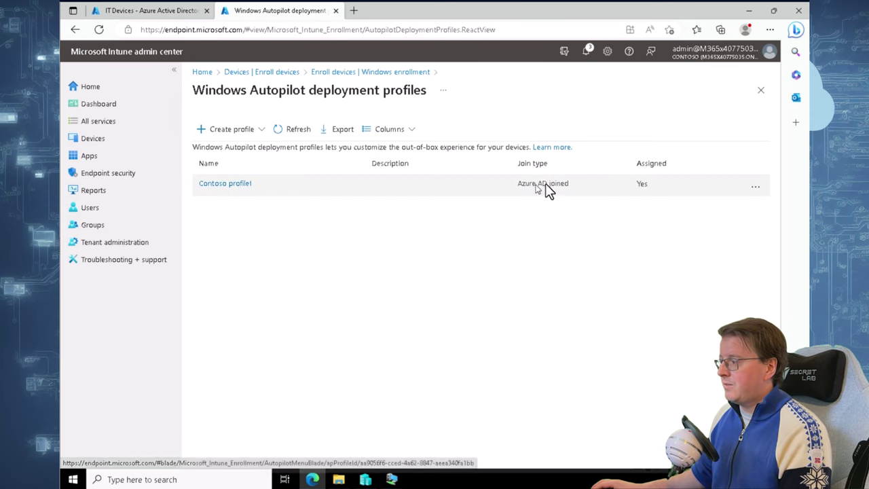
On the VM, search 'reset' to open the Reset this PC recovery settings
left_click(389, 477)
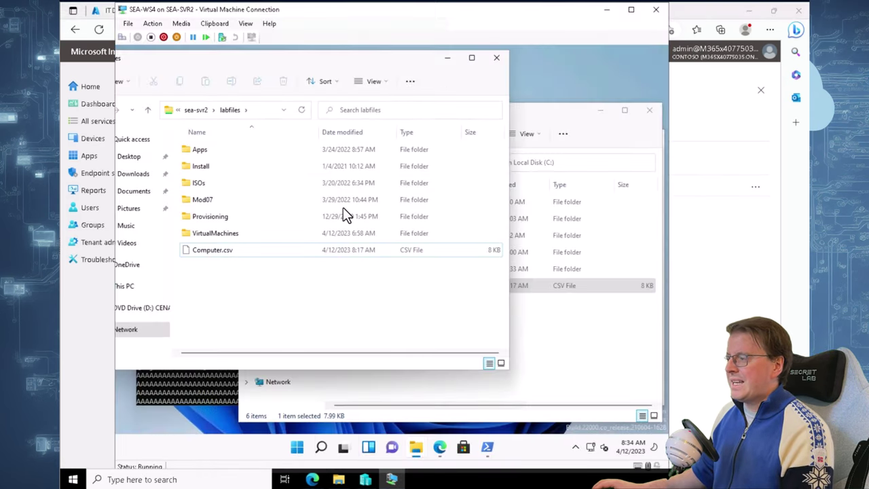
left_click(448, 60)
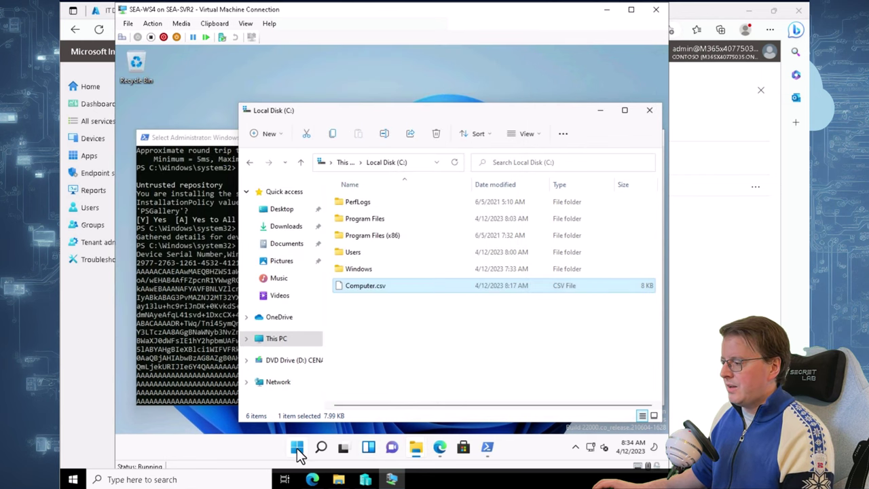
left_click(297, 448)
type("rese")
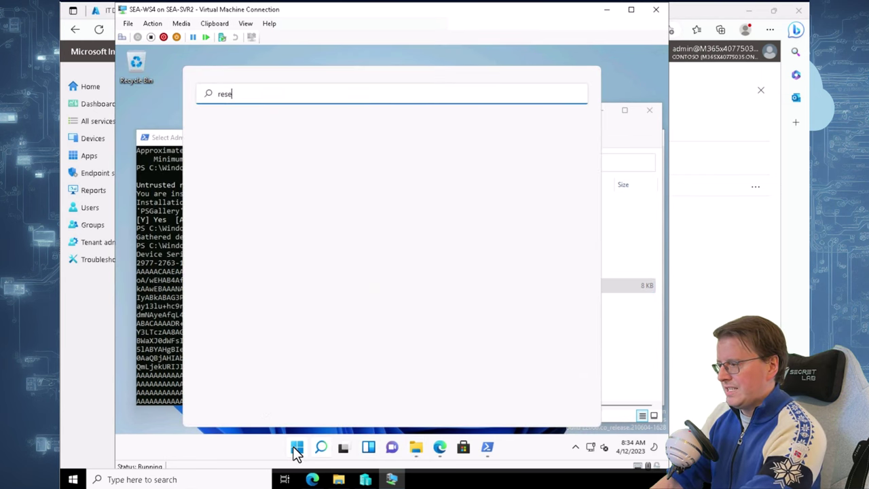
type("t")
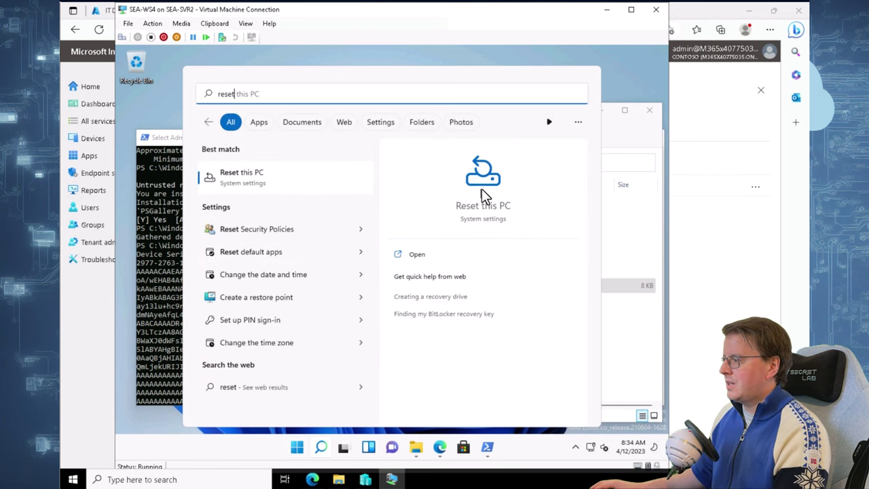
left_click(481, 189)
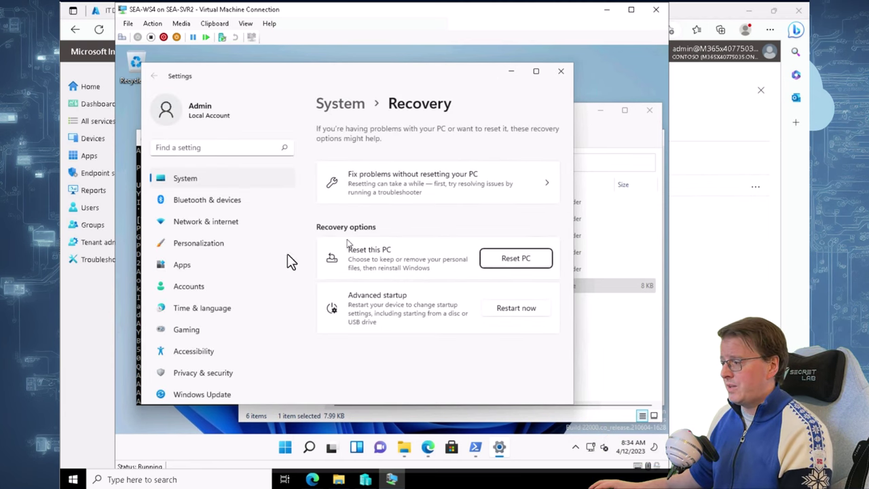
Start Reset PC choosing Remove everything and Local reinstall
left_click(521, 259)
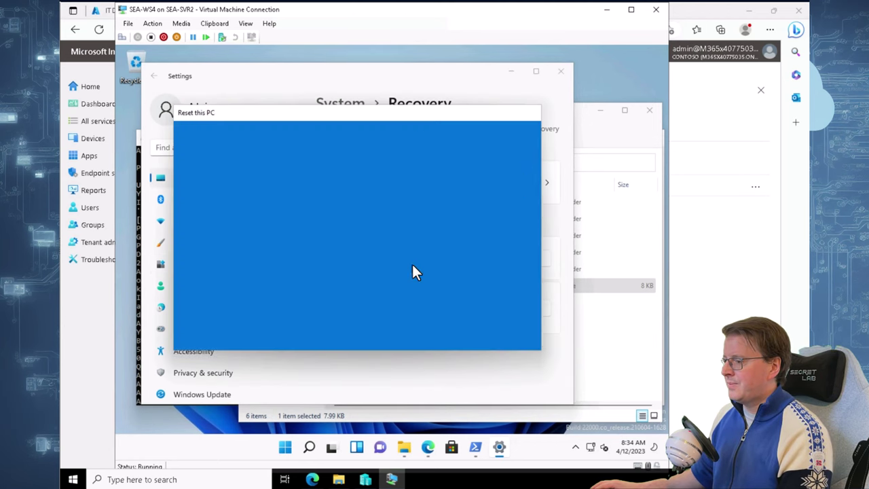
left_click(233, 220)
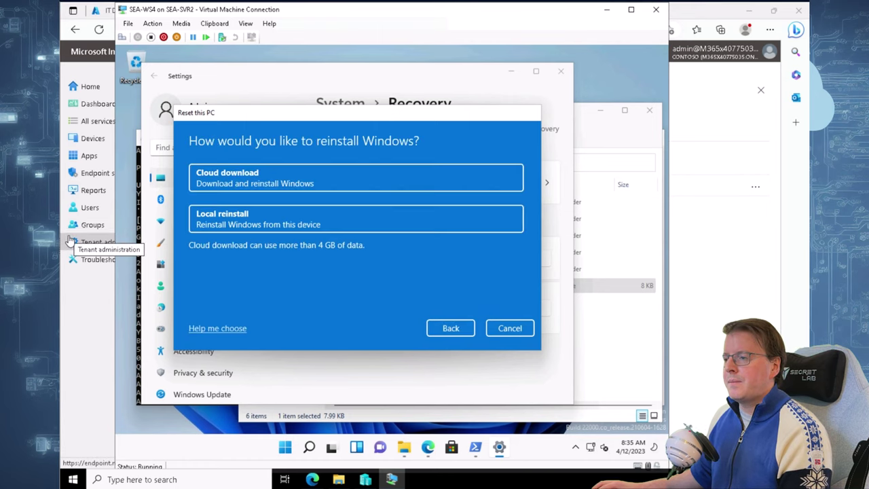
left_click(284, 220)
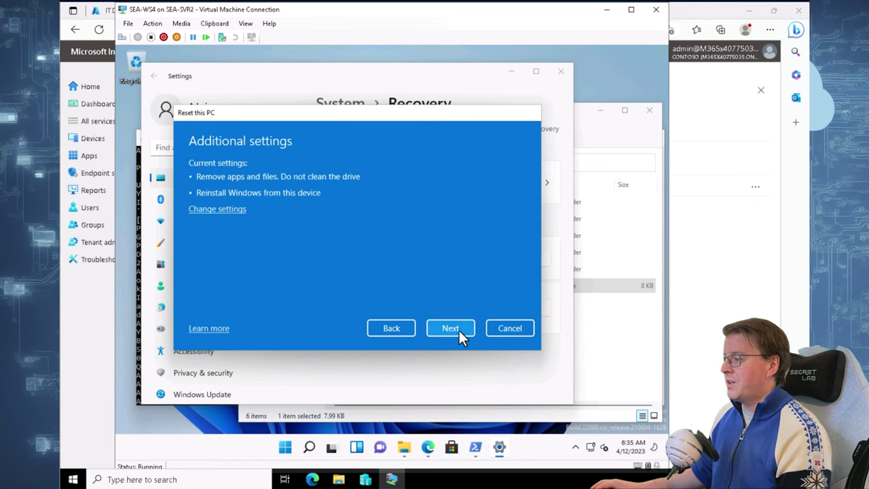
left_click(451, 328)
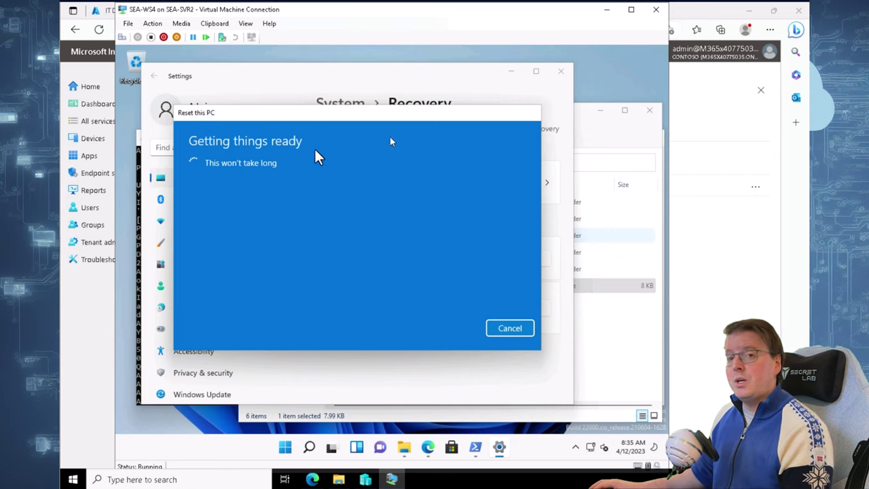
left_click(736, 281)
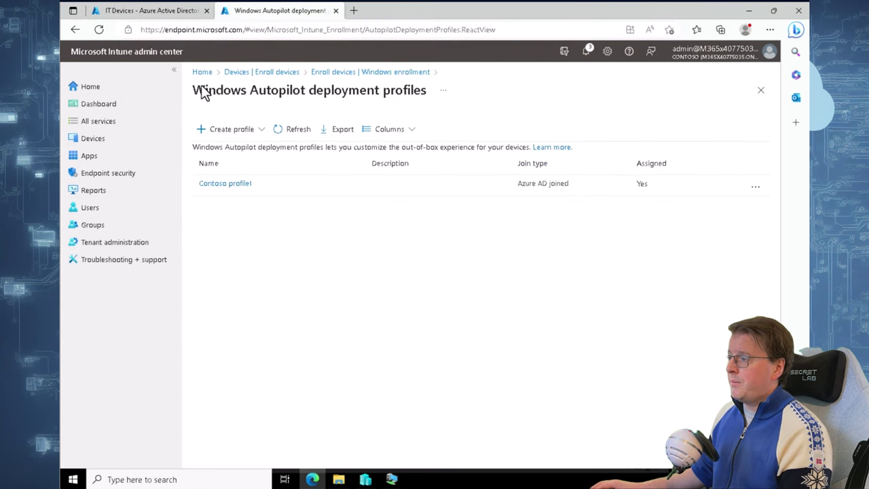
From Apps > All apps, add a Microsoft 365 Apps (Windows 10 and later) app
left_click(91, 155)
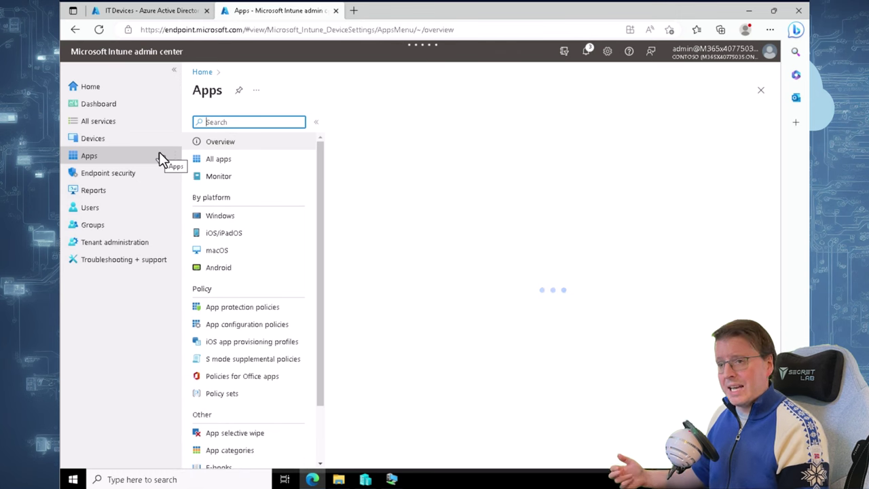
left_click(234, 161)
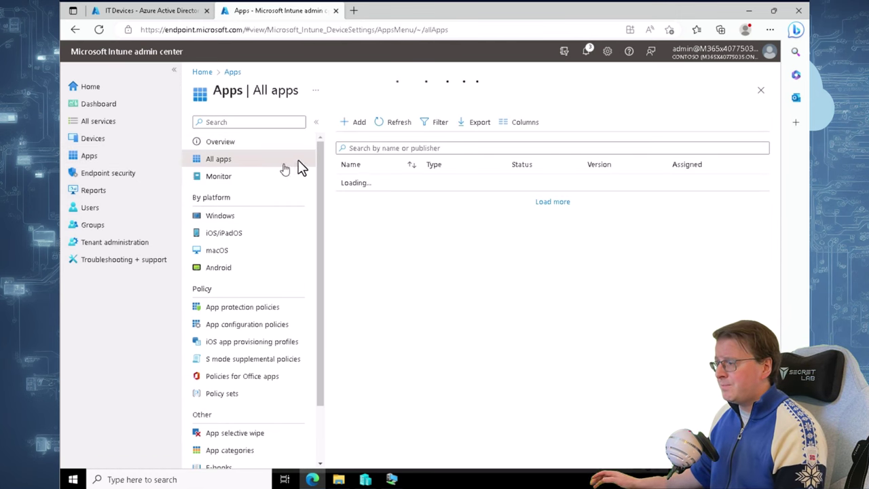
left_click(358, 124)
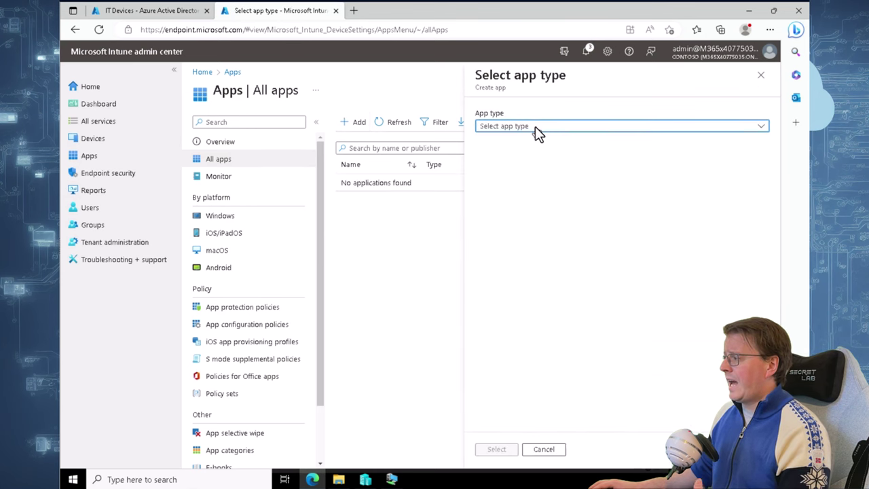
left_click(536, 126)
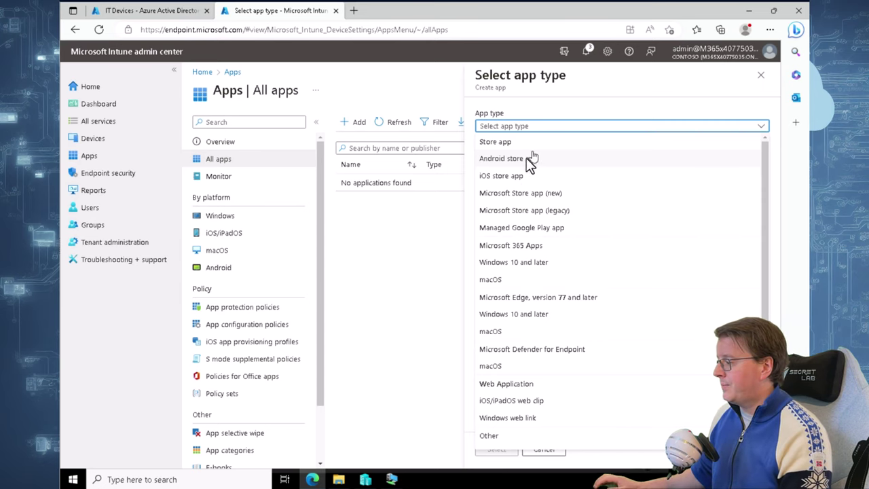
left_click(521, 268)
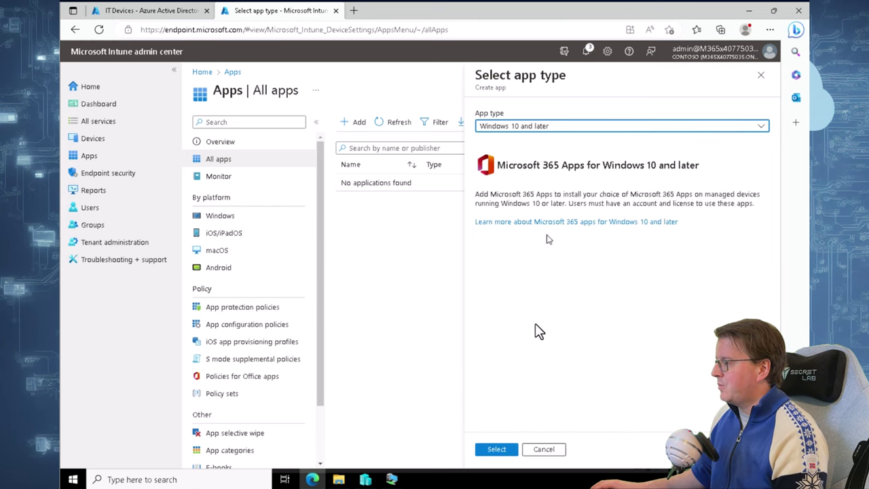
left_click(496, 450)
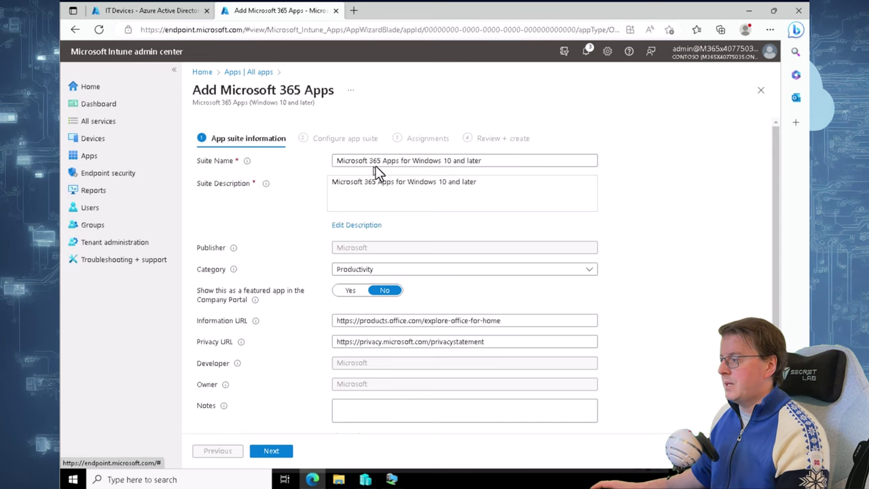
scroll(546, 283, "down", 1)
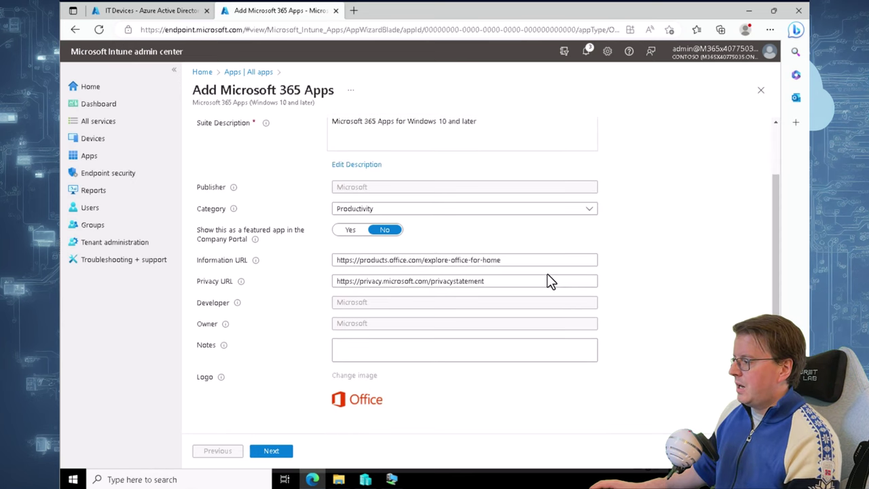
scroll(534, 279, "up", 1)
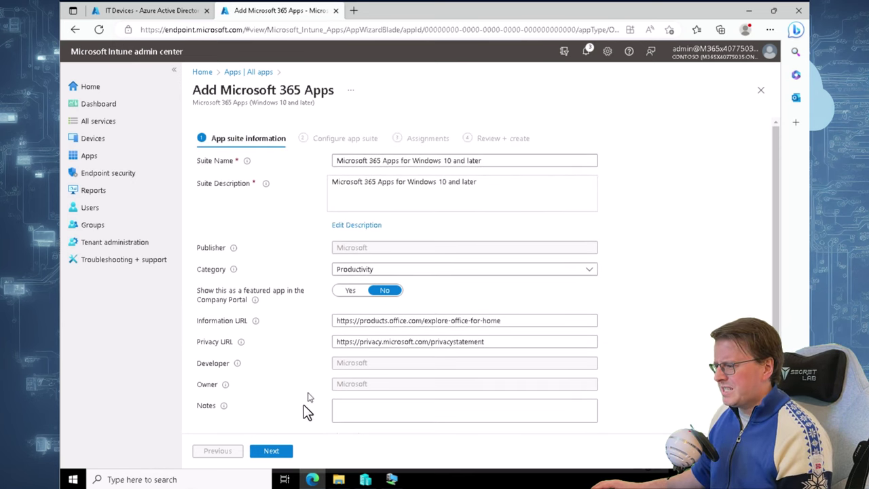
Exclude Access and Publisher from the suite's Office apps
left_click(283, 451)
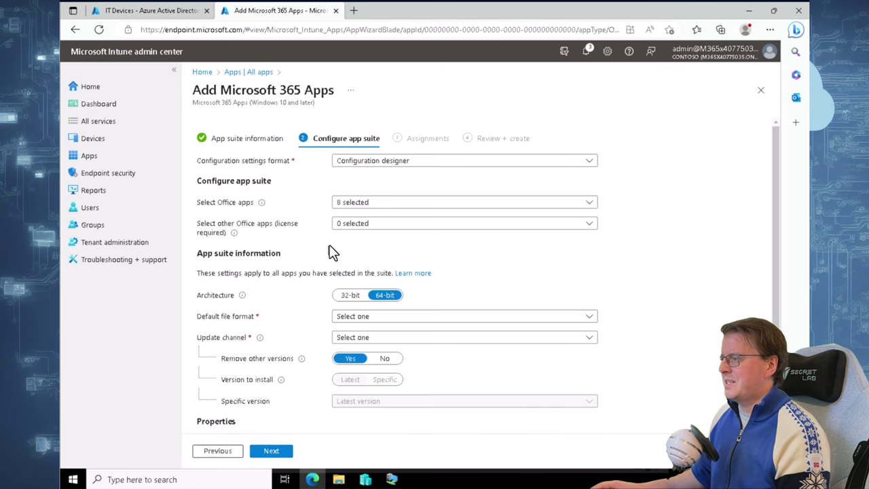
left_click(428, 203)
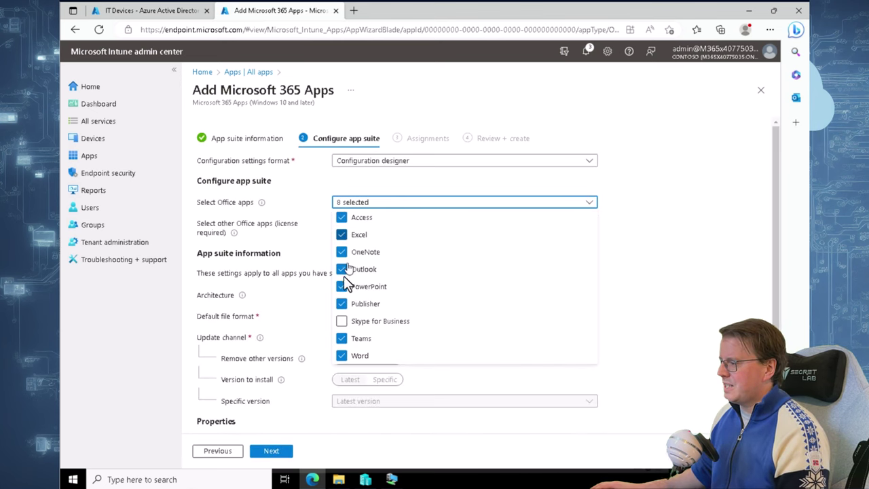
left_click(343, 218)
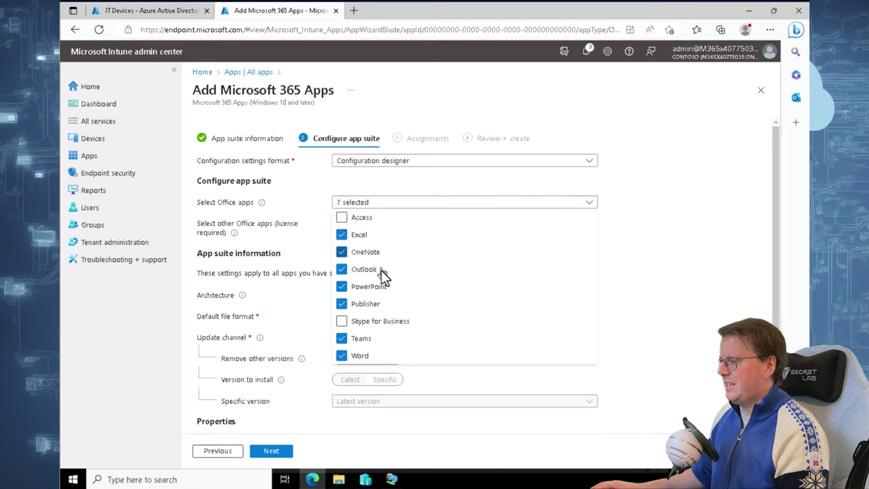
left_click(341, 305)
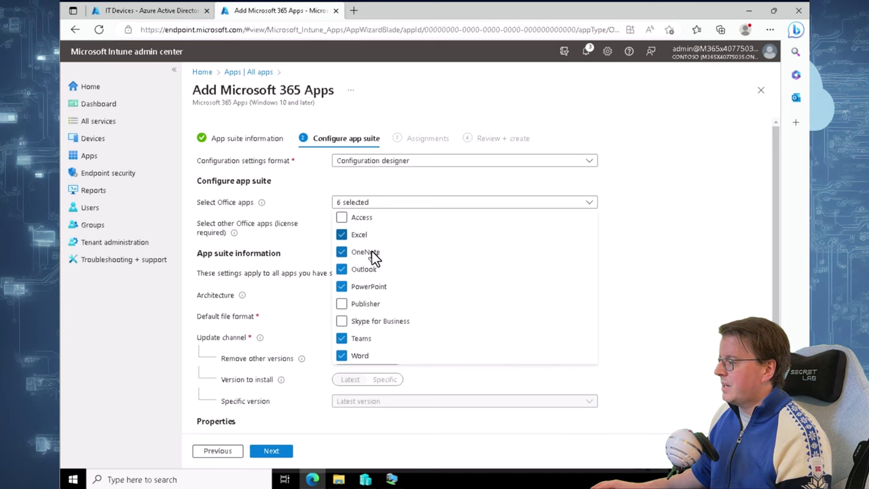
left_click(646, 301)
scroll(543, 330, "down", 2)
scroll(334, 248, "down", 1)
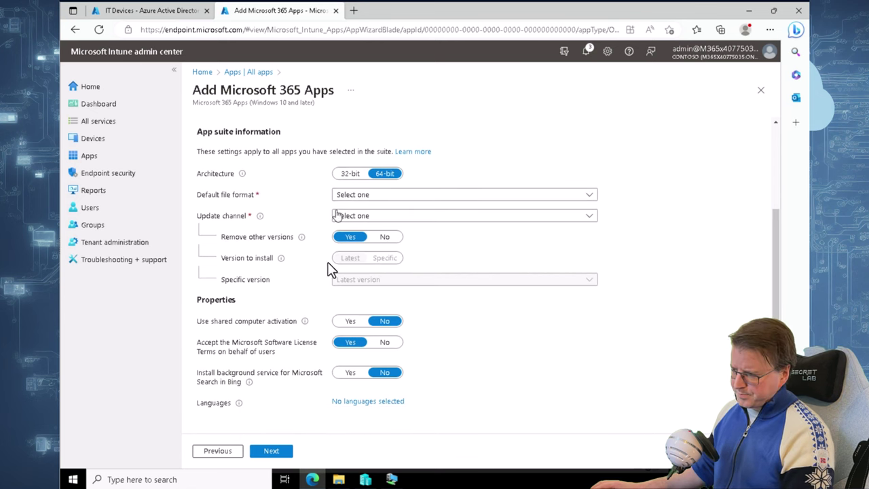
Set default file format to Office Open Document Format and update channel to Monthly Enterprise Channel
left_click(278, 452)
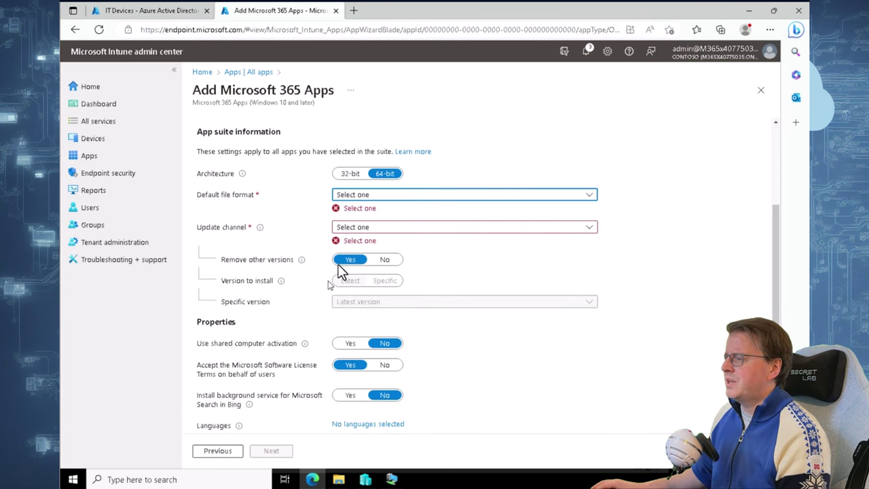
left_click(394, 197)
left_click(374, 228)
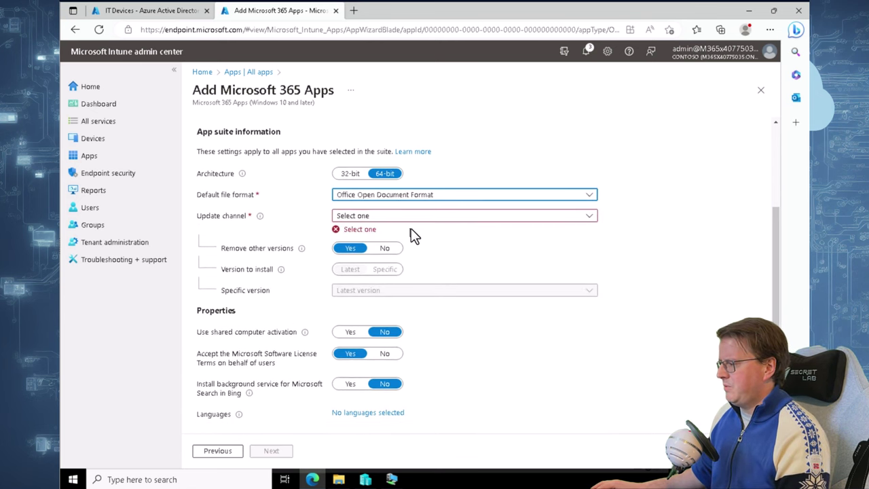
left_click(410, 218)
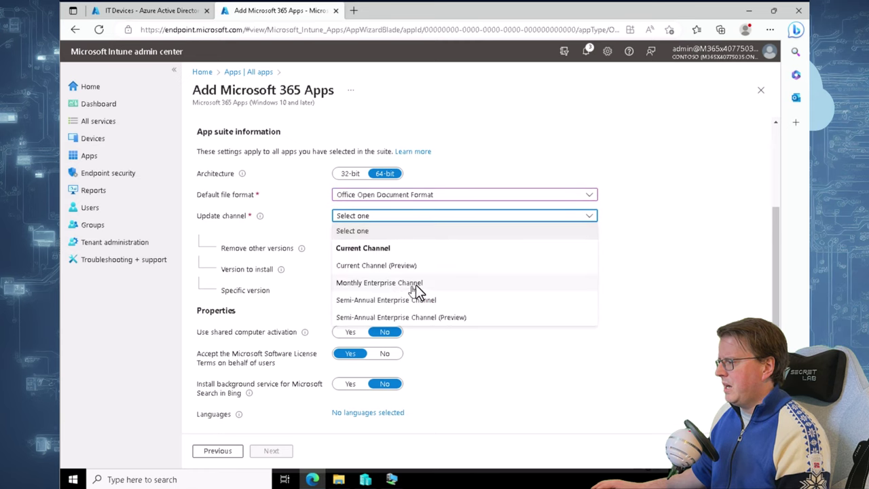
left_click(413, 287)
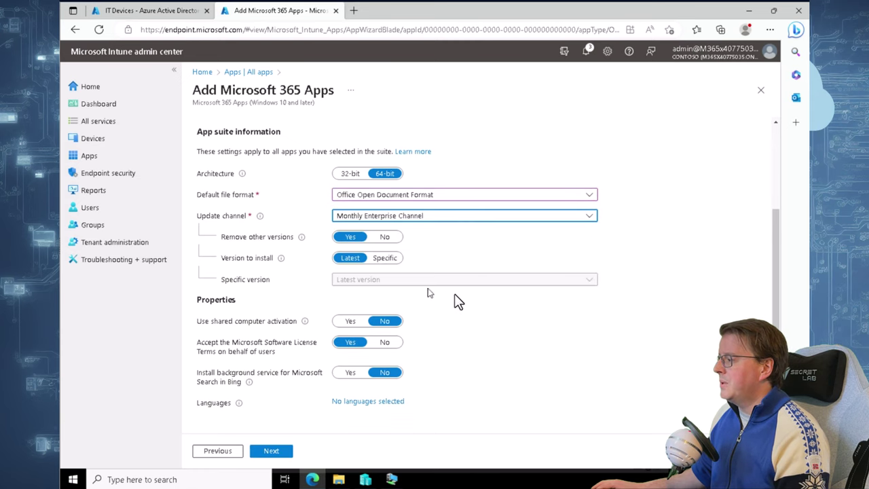
left_click(275, 452)
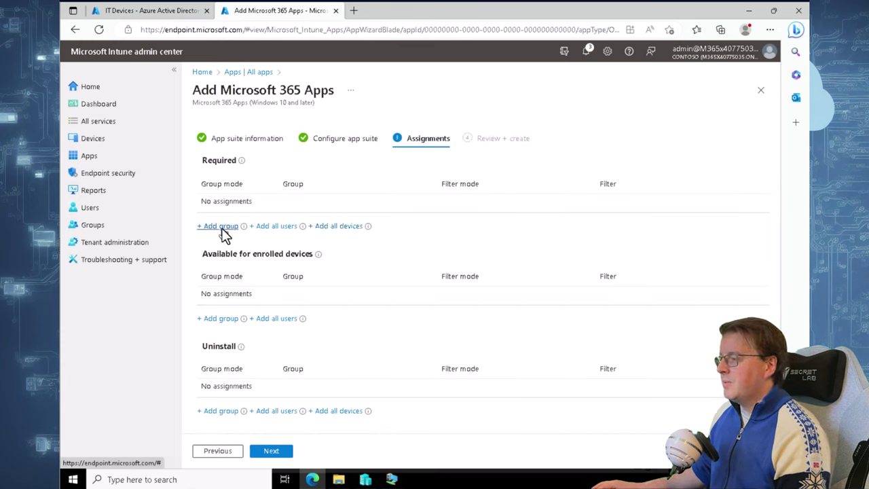
Assign the suite as Required to the IT Devices group and create it
left_click(221, 227)
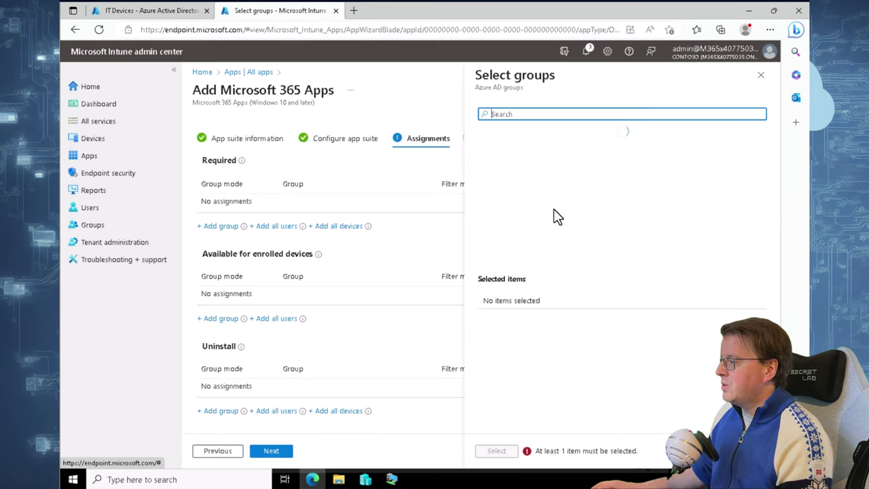
left_click(523, 176)
left_click(500, 451)
left_click(285, 453)
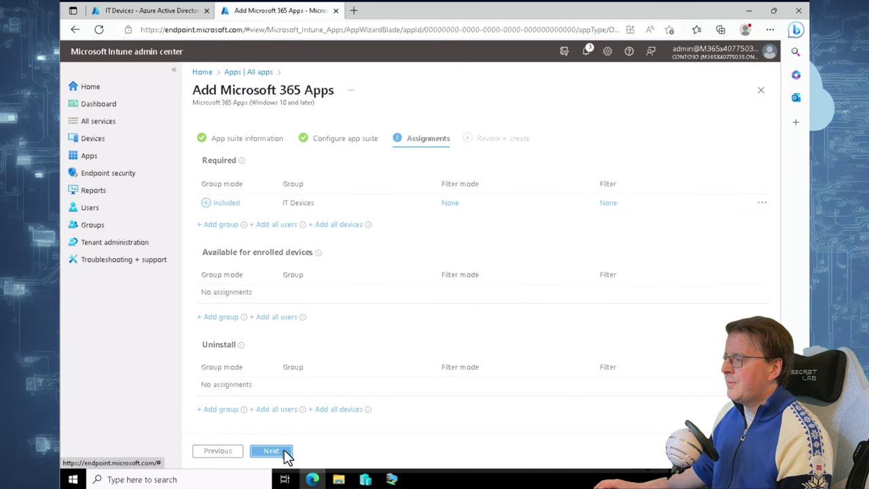
left_click(279, 454)
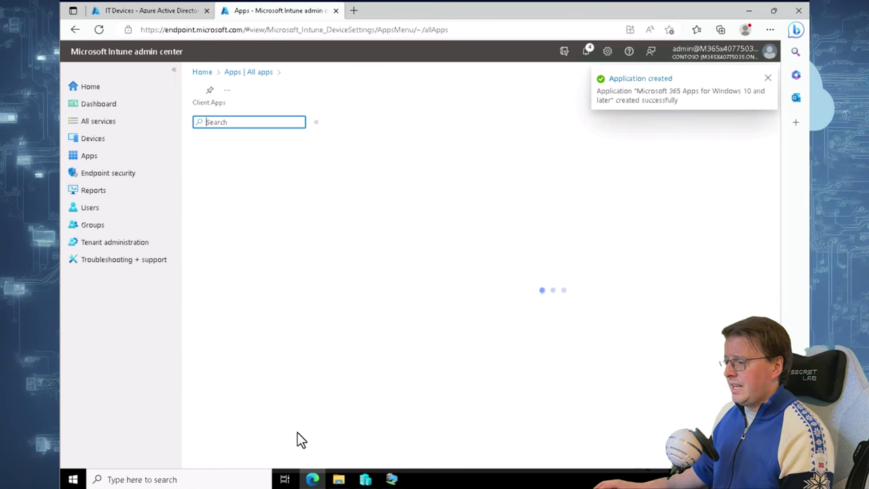
left_click(392, 480)
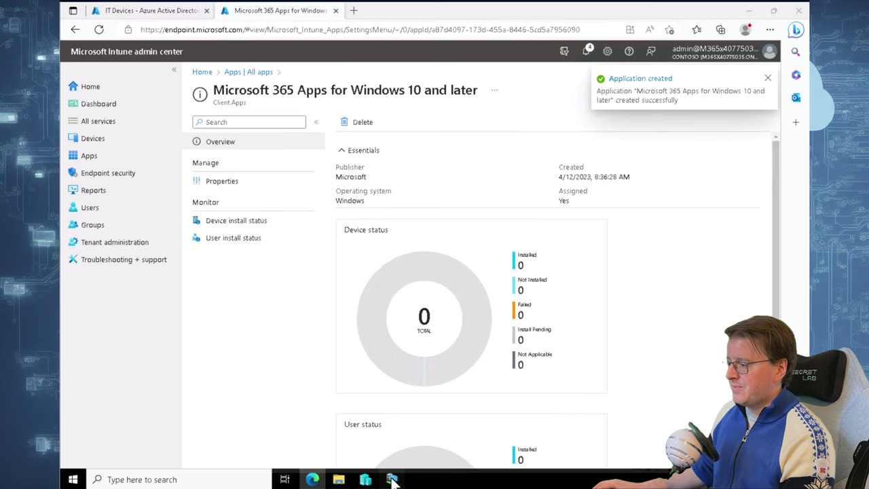
Reset the VM's PC, then list all users in the IT Devices Azure AD tab
left_click(440, 330)
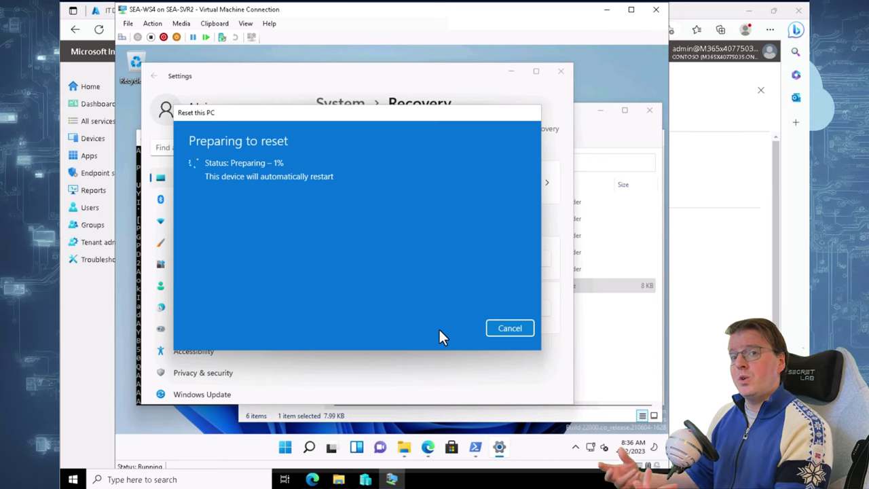
left_click(93, 336)
left_click(136, 12)
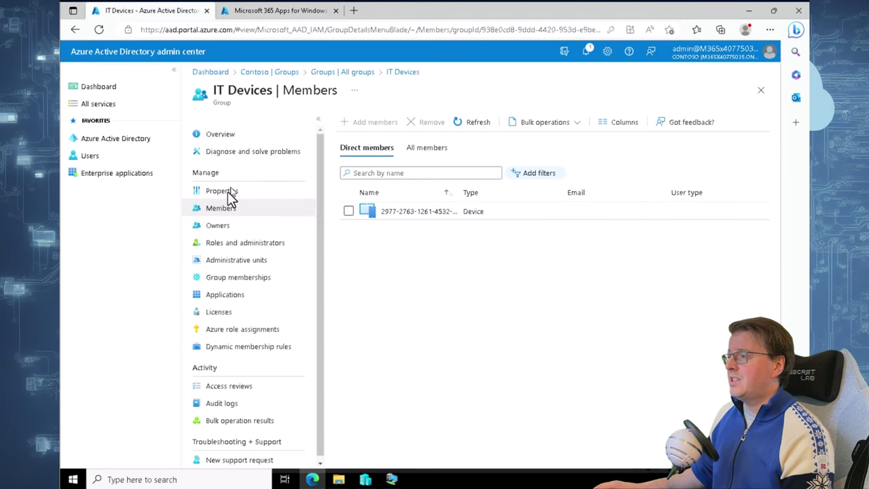
left_click(101, 155)
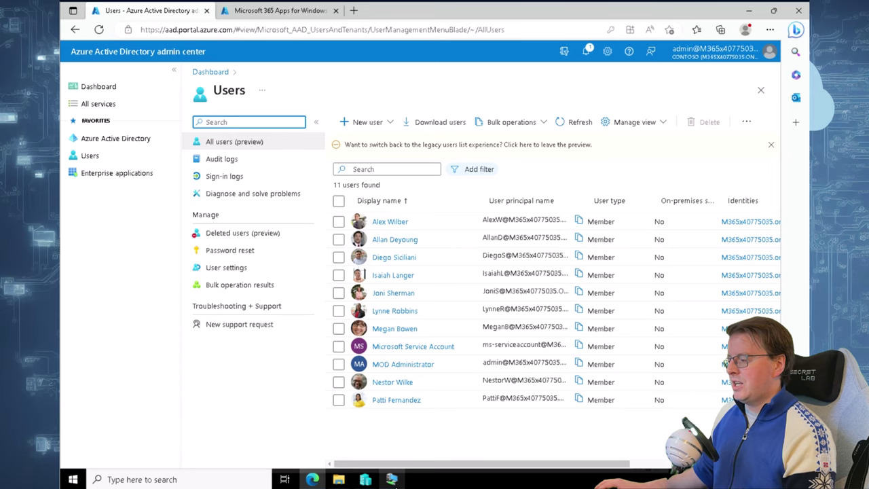
Sign the reset VM in with the work account's username and password
left_click(392, 477)
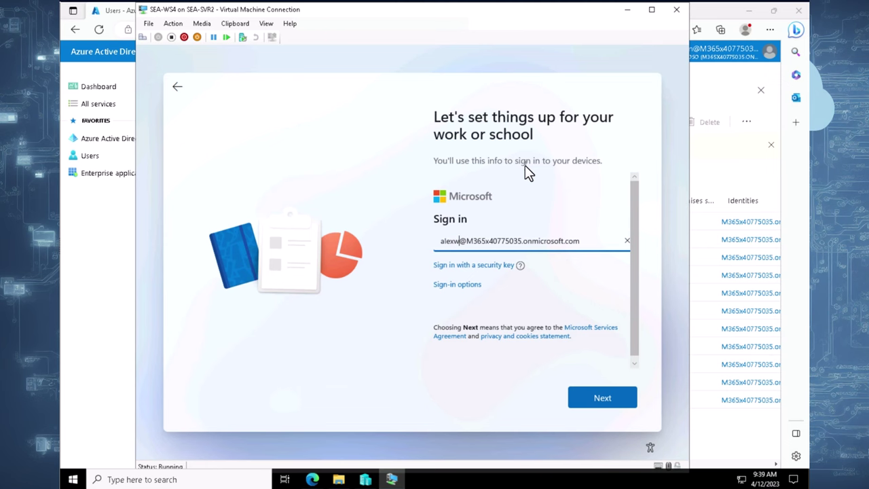
left_click(739, 175)
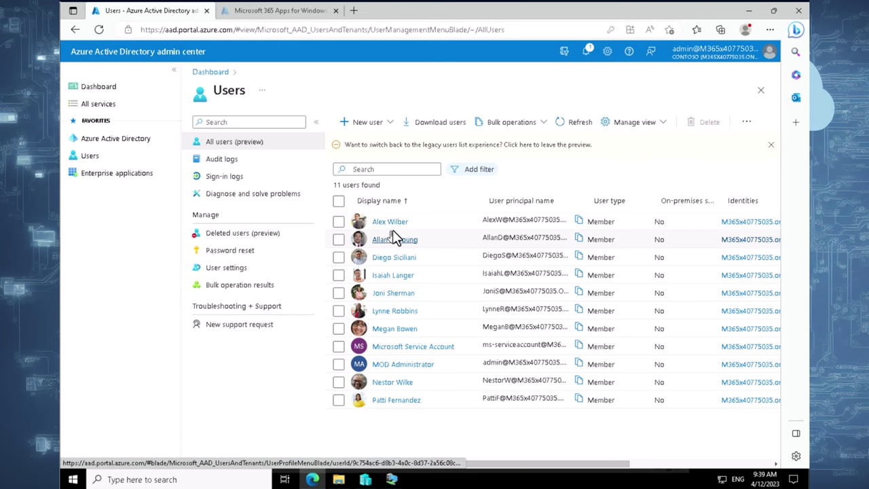
left_click(391, 480)
left_click(586, 406)
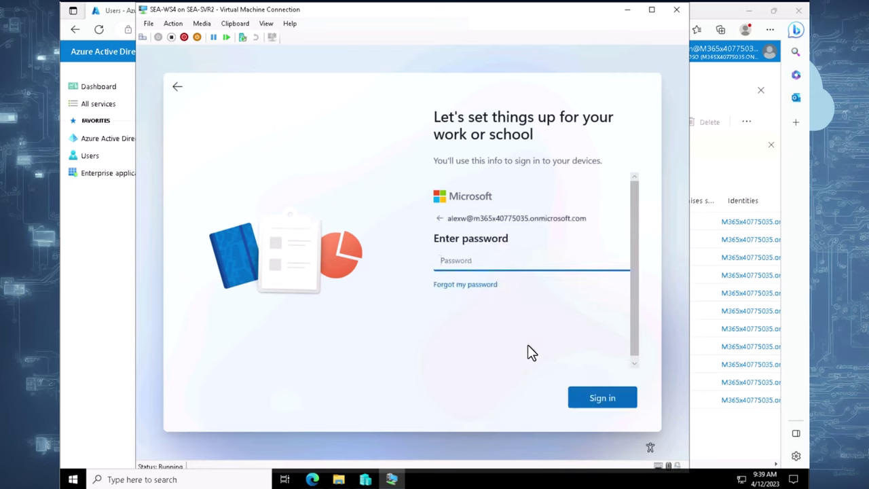
type("••••••••")
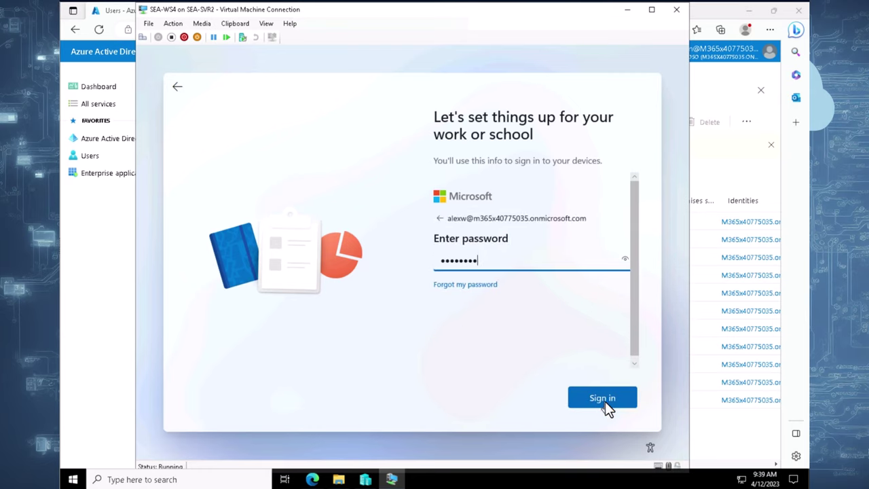
type("•••••••")
left_click(606, 401)
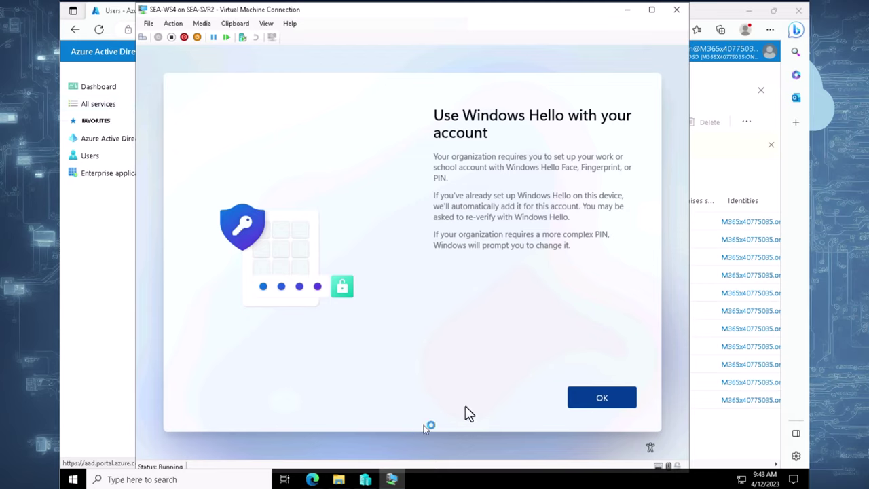
Set up a Windows Hello PIN, entering and confirming it
left_click(599, 400)
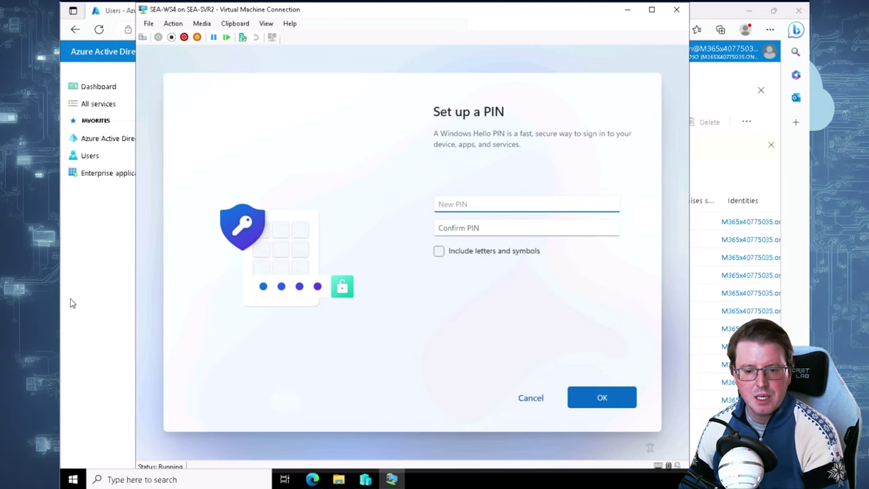
type("123456")
key("Tab")
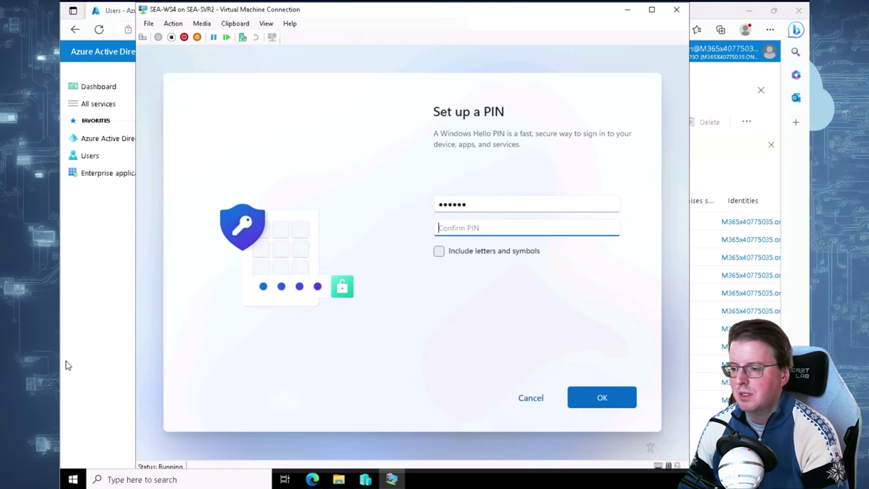
type("123456")
left_click(596, 405)
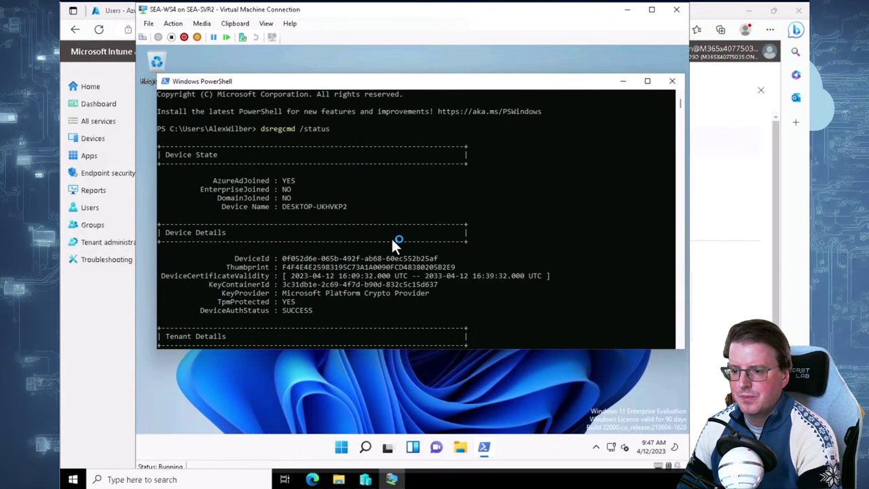
Confirm dsregcmd /status shows AzureAdJoined : YES, then minimize PowerShell and return to Intune
scroll(391, 238, "up", 1)
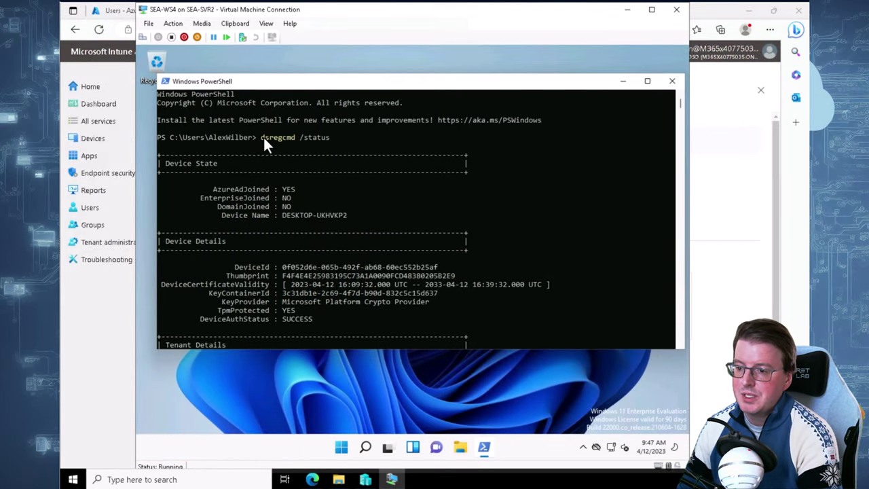
left_click_drag(262, 137, 292, 138)
left_click(313, 138)
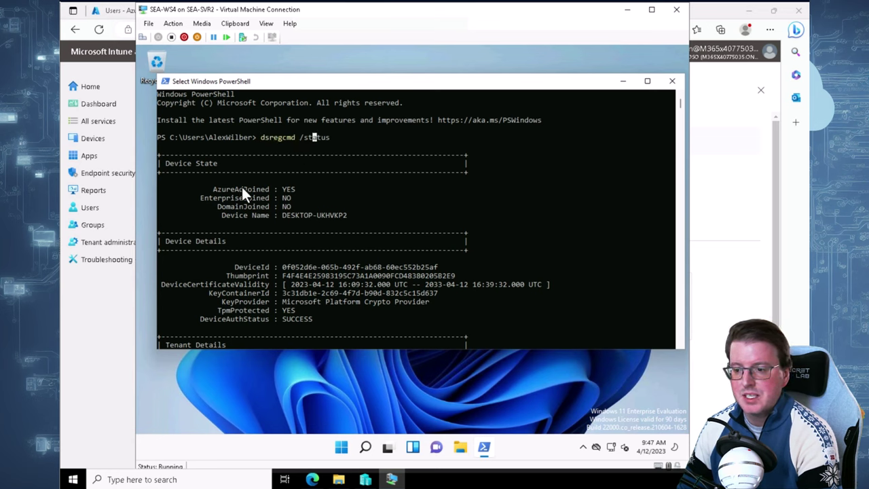
double_click(217, 190)
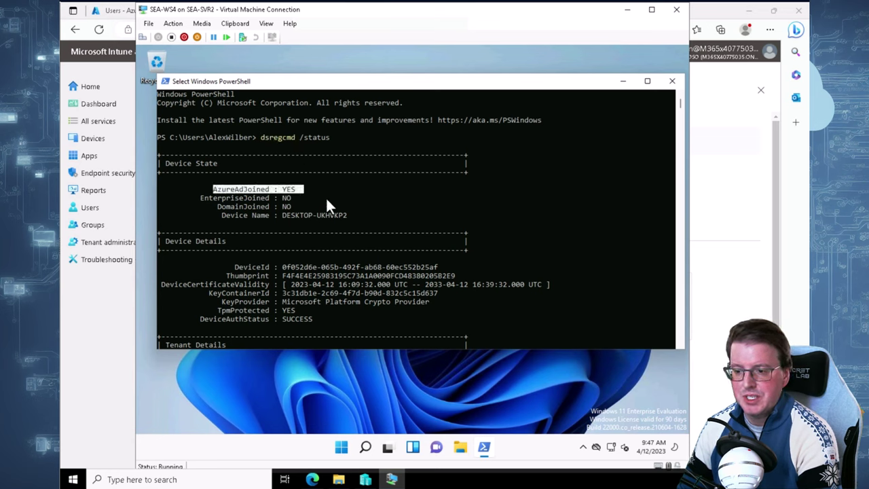
left_click(327, 197)
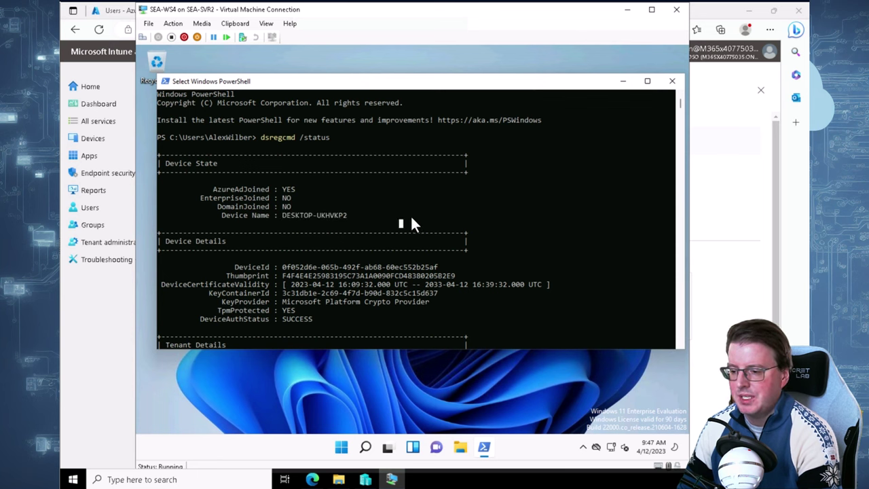
scroll(410, 216, "down", 2)
left_click(537, 379)
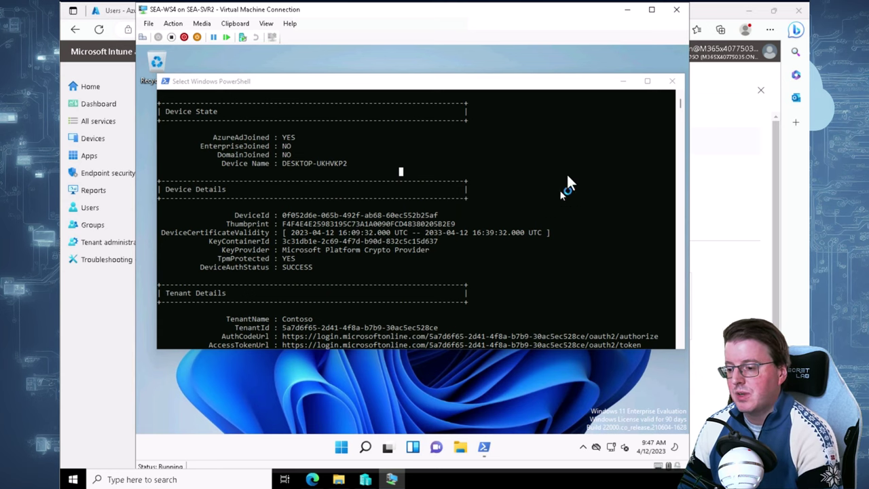
left_click(624, 82)
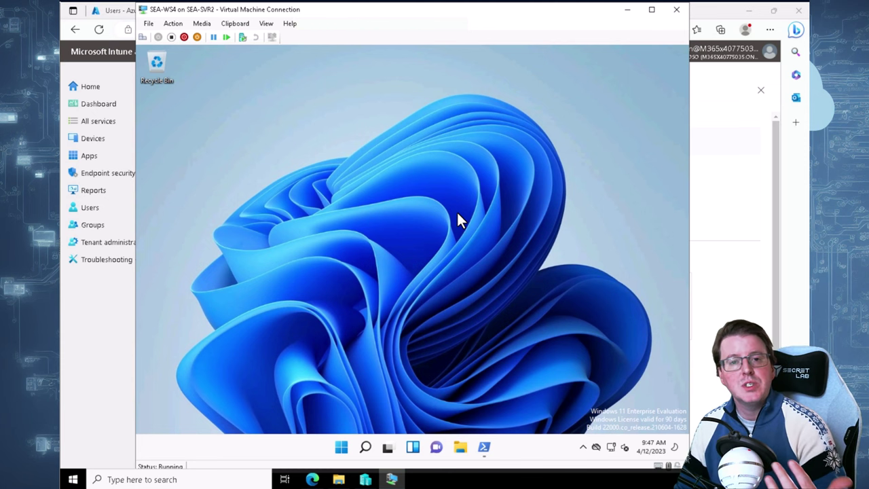
left_click(752, 258)
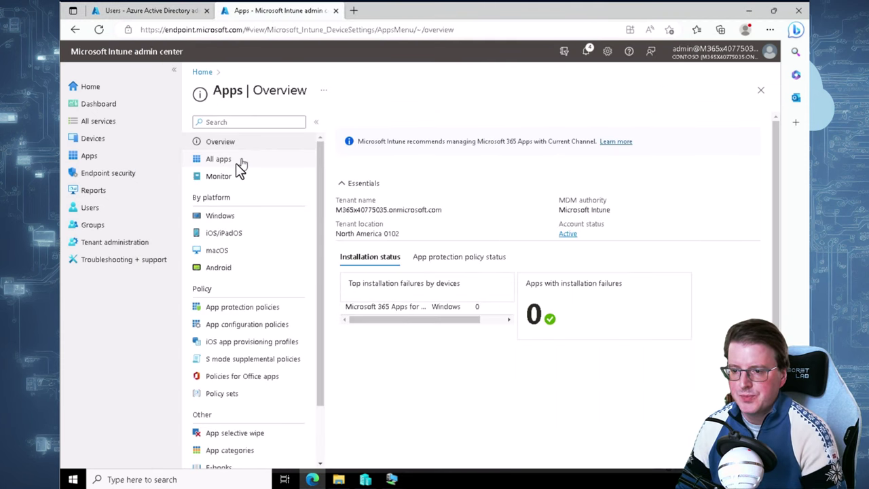
Refresh Intune's Windows devices list under Devices > Windows
left_click(95, 139)
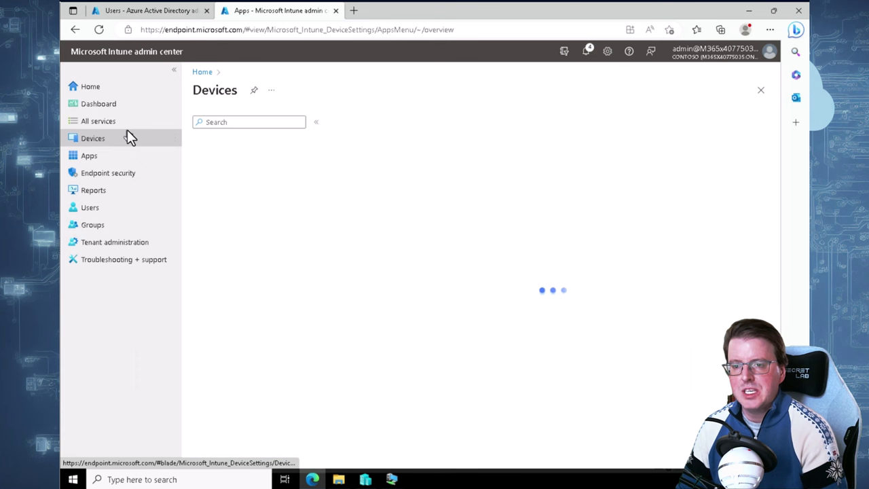
left_click(237, 216)
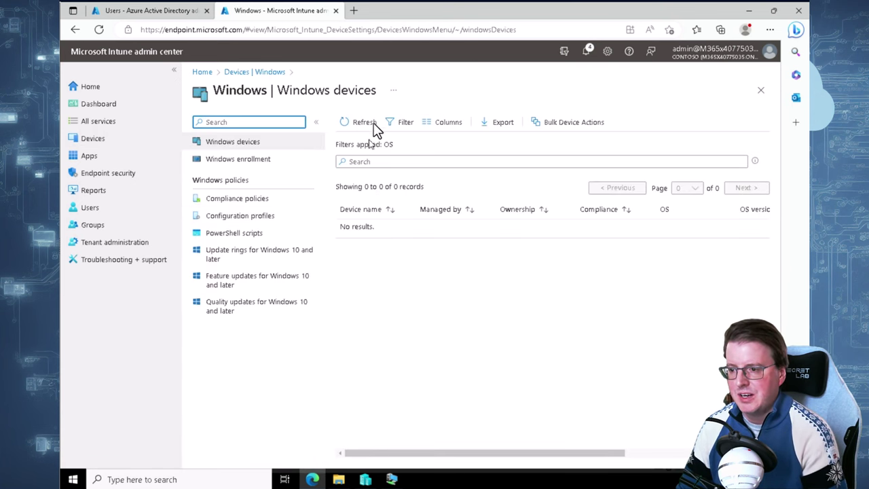
left_click(367, 121)
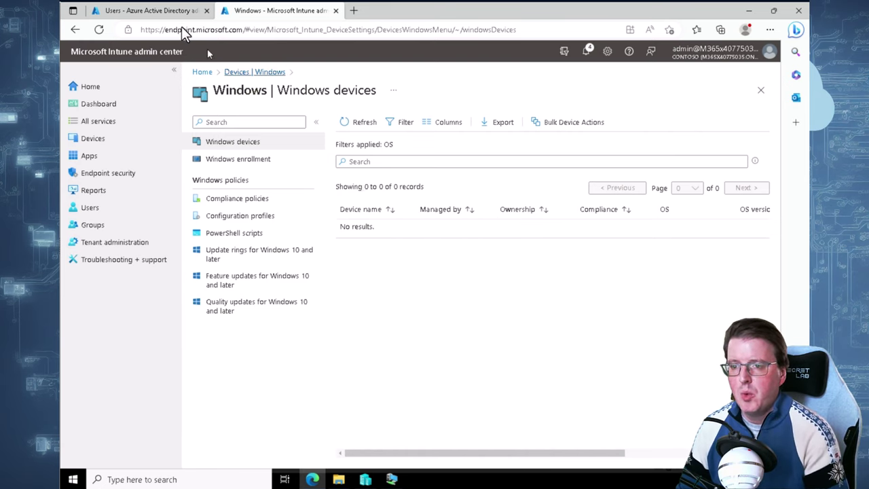
Open DESKTOP-UKHVKP2 in Azure AD's Devices list, then return to Intune's tab
left_click(162, 11)
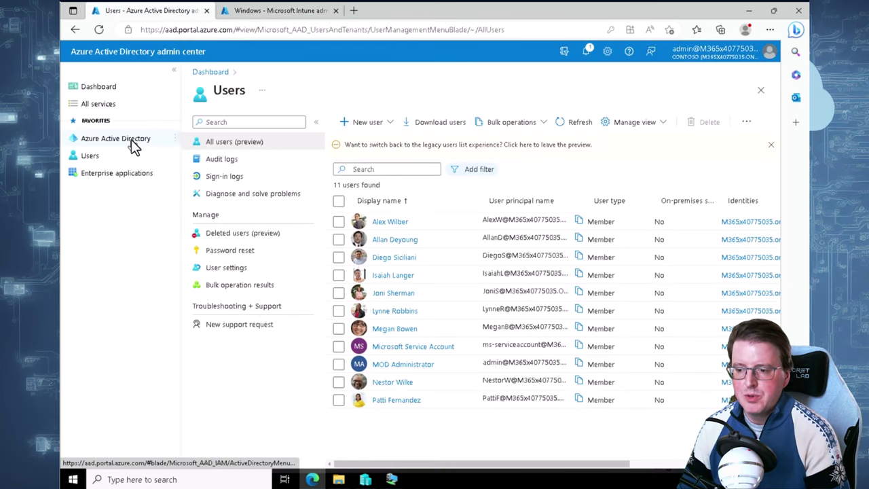
left_click(109, 139)
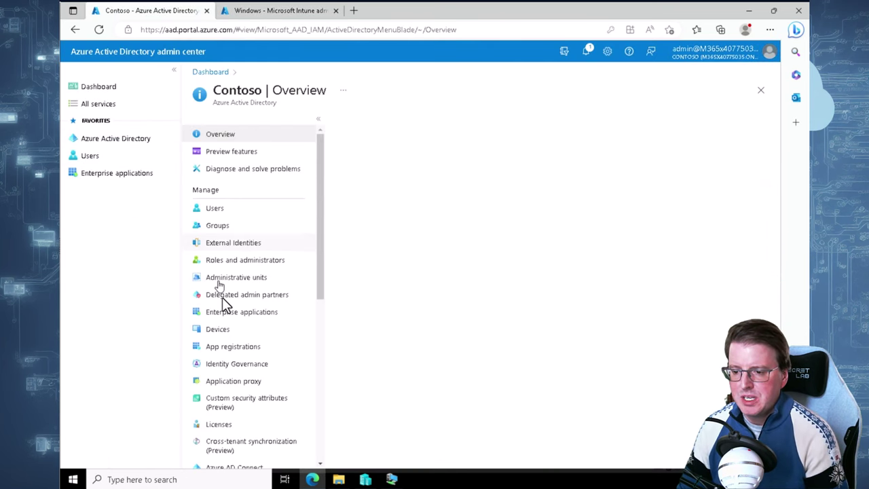
left_click(219, 330)
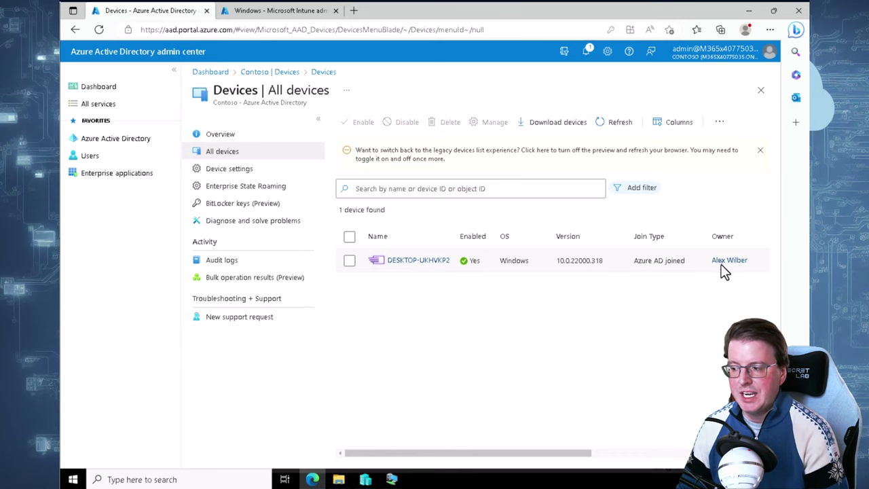
left_click(417, 259)
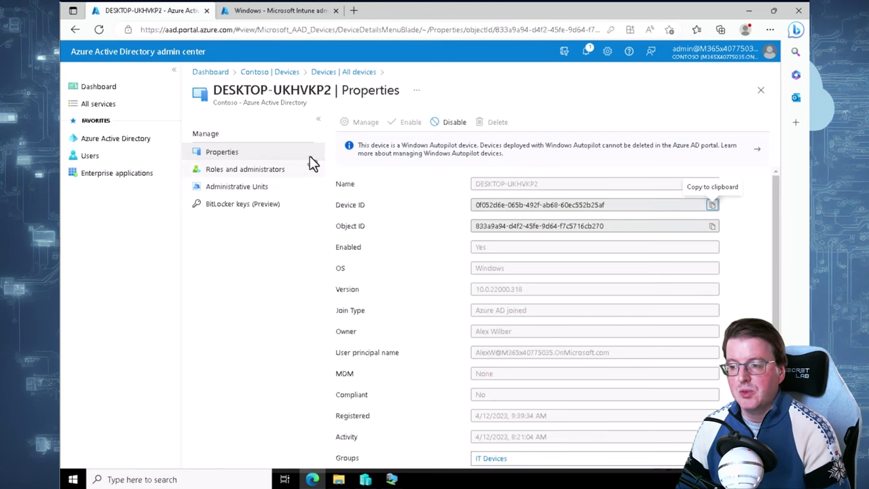
left_click(255, 13)
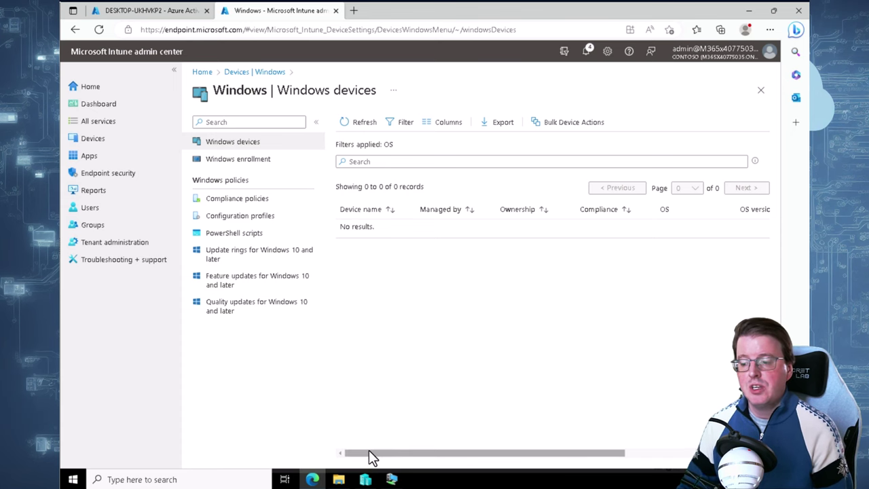
Bring the SEA-WS4 Virtual Machine Connection window to the front
left_click(391, 478)
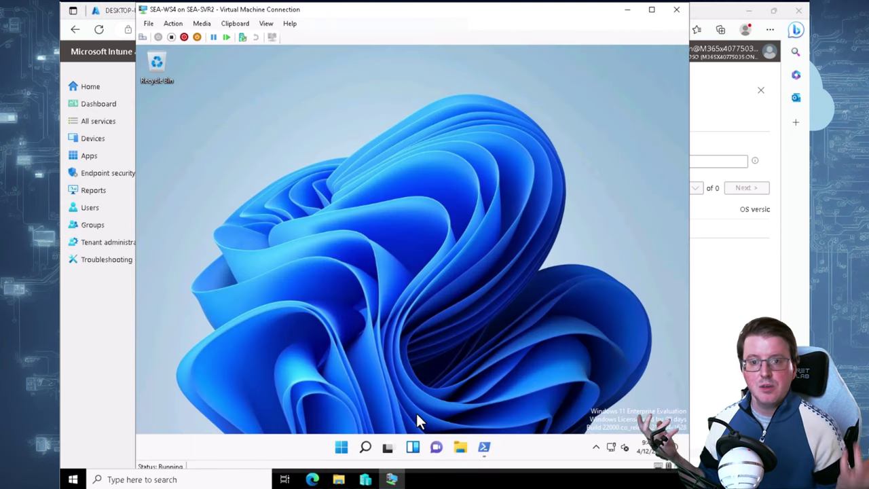